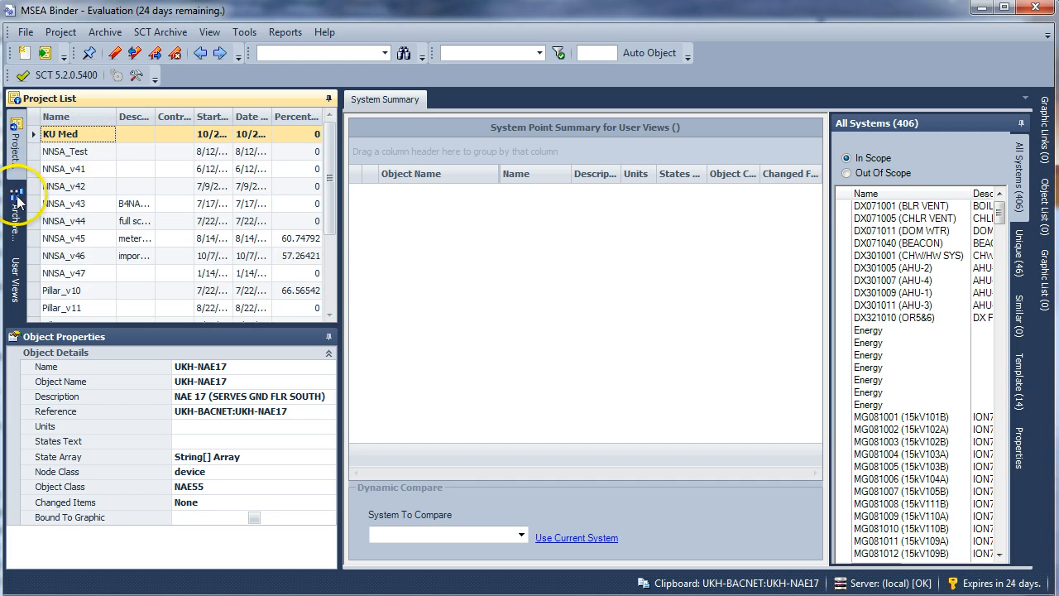
Show the archive tree and open the MSEA Validator.
{"action": "left_click", "coordinate": [17, 201]}
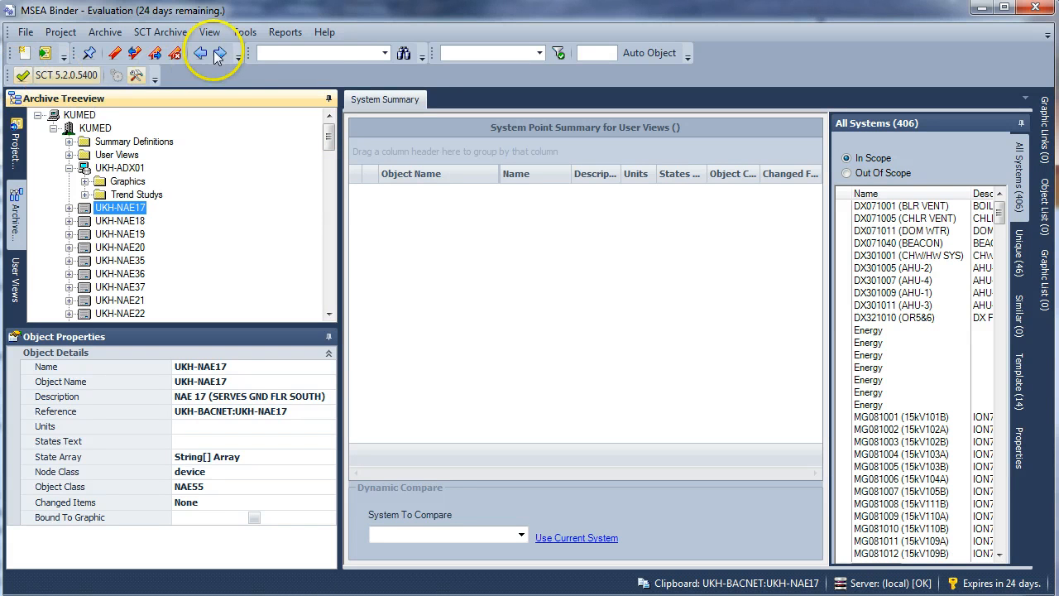
{"action": "left_click", "coordinate": [244, 33]}
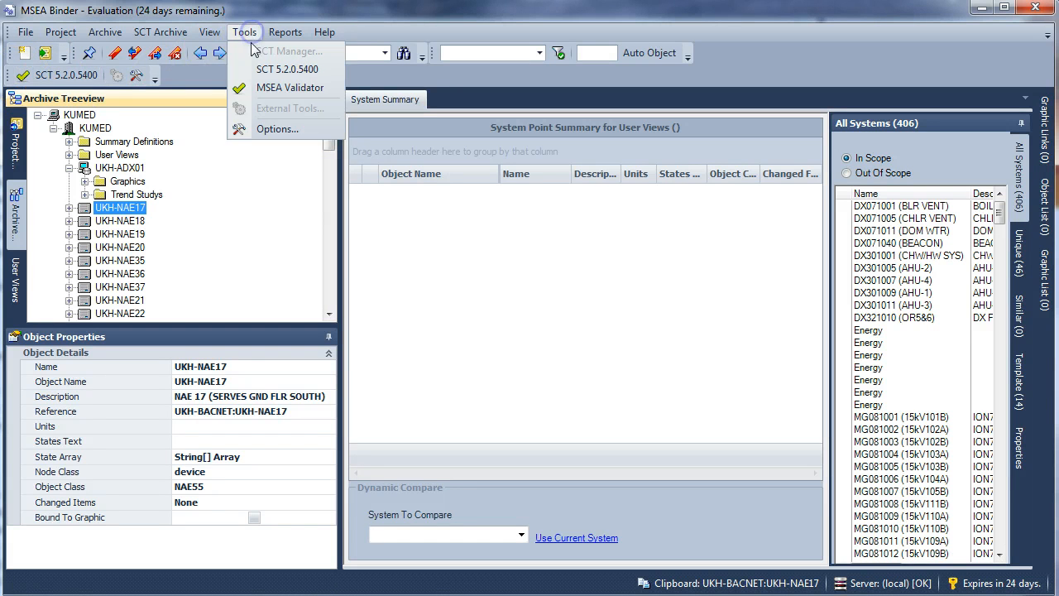
{"action": "left_click", "coordinate": [261, 89]}
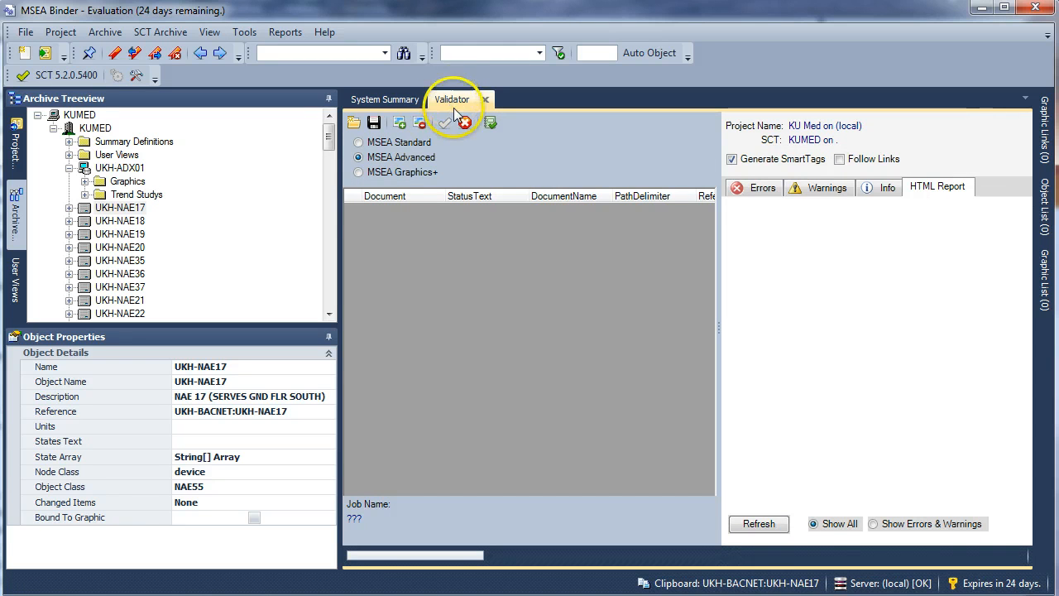
{"action": "left_click", "coordinate": [383, 100]}
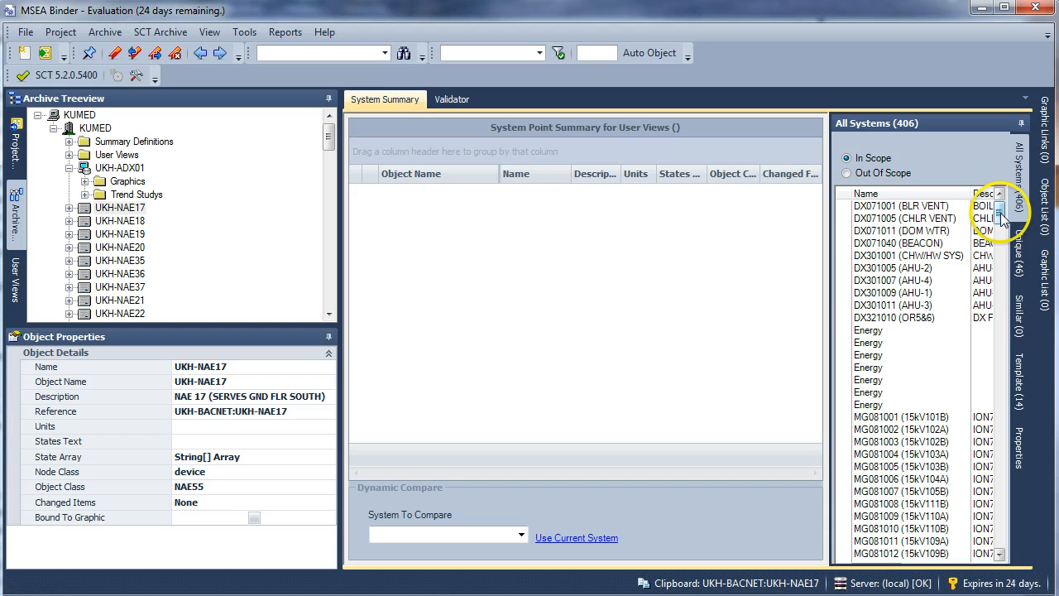
{"action": "mouse_move", "coordinate": [1001, 212]}
{"action": "left_mouse_down"}
{"action": "mouse_move", "coordinate": [1016, 492]}
{"action": "mouse_move", "coordinate": [996, 534]}
{"action": "mouse_move", "coordinate": [994, 213]}
{"action": "left_mouse_up"}
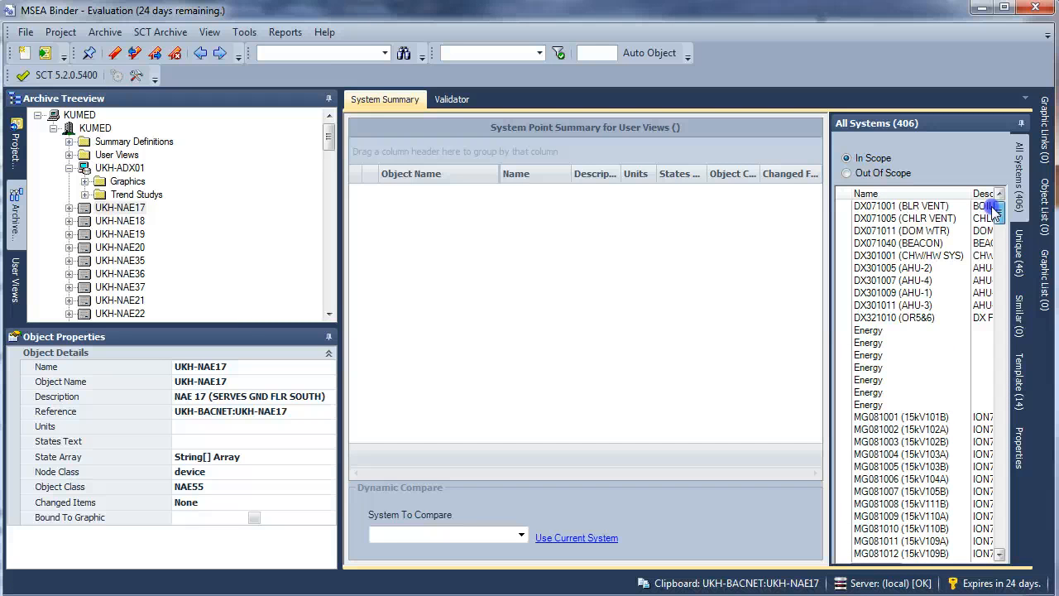
{"action": "mouse_move", "coordinate": [994, 214]}
{"action": "left_mouse_down"}
{"action": "mouse_move", "coordinate": [995, 532]}
{"action": "mouse_move", "coordinate": [992, 205]}
{"action": "left_mouse_up"}
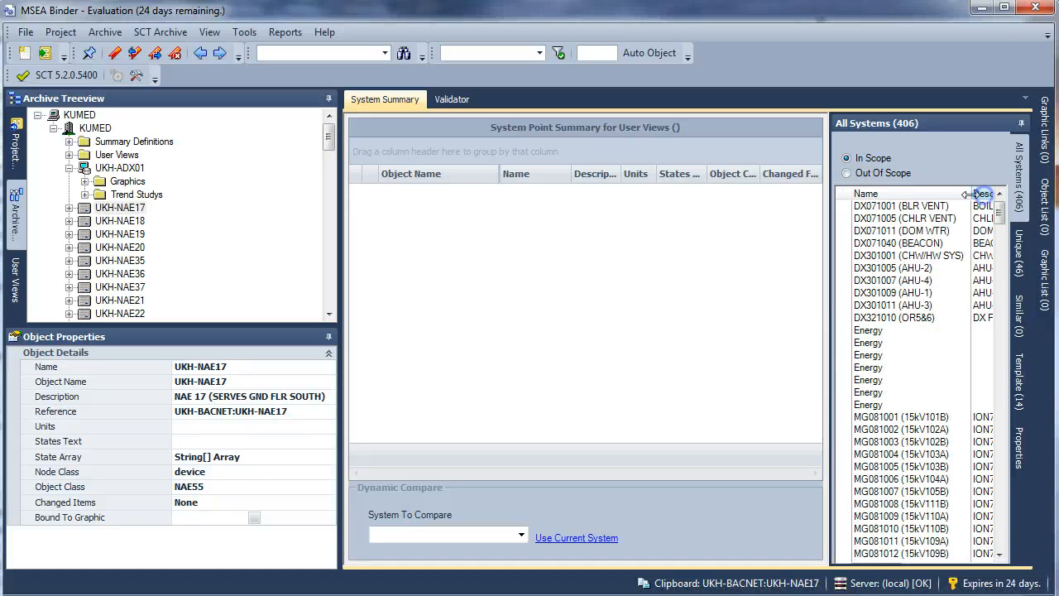
{"action": "left_click", "coordinate": [456, 101]}
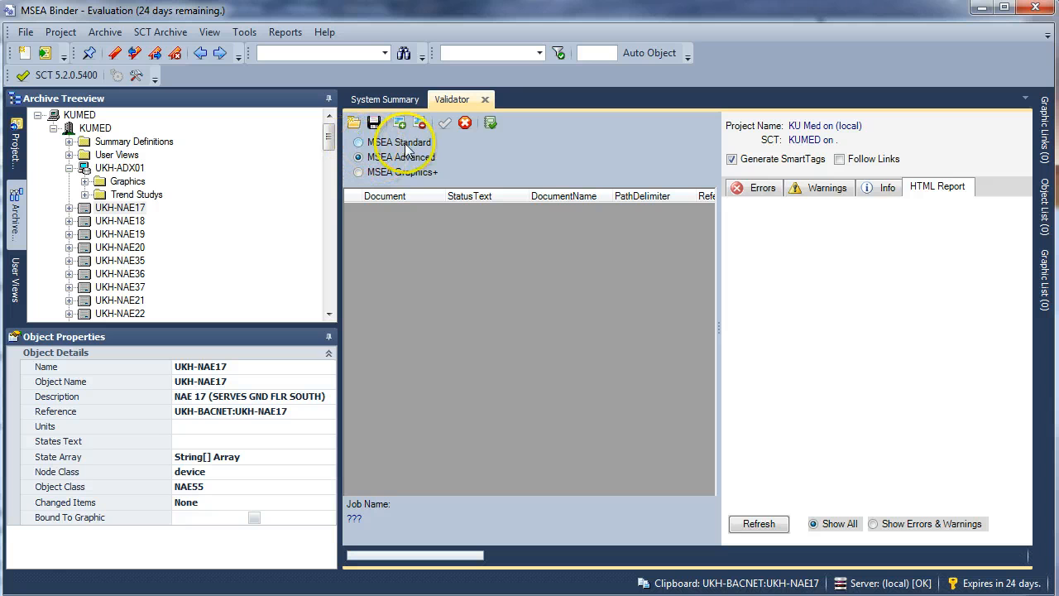
Choose MSEA Standard validation and open the Standard Graphic Selector, widening it so the full graphic object names fit.
{"action": "left_click", "coordinate": [359, 144]}
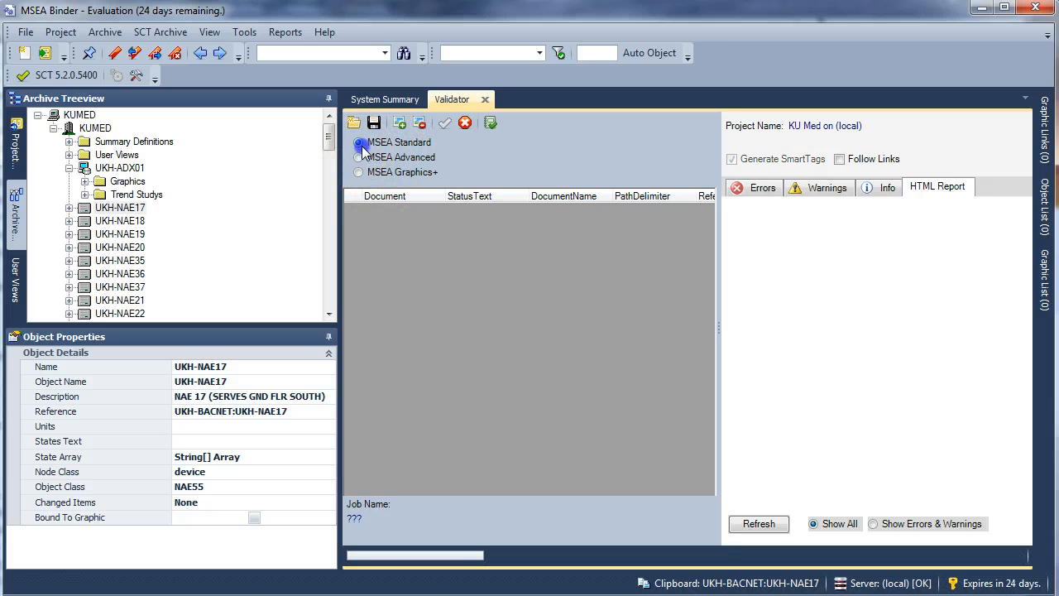
{"action": "left_click", "coordinate": [400, 125]}
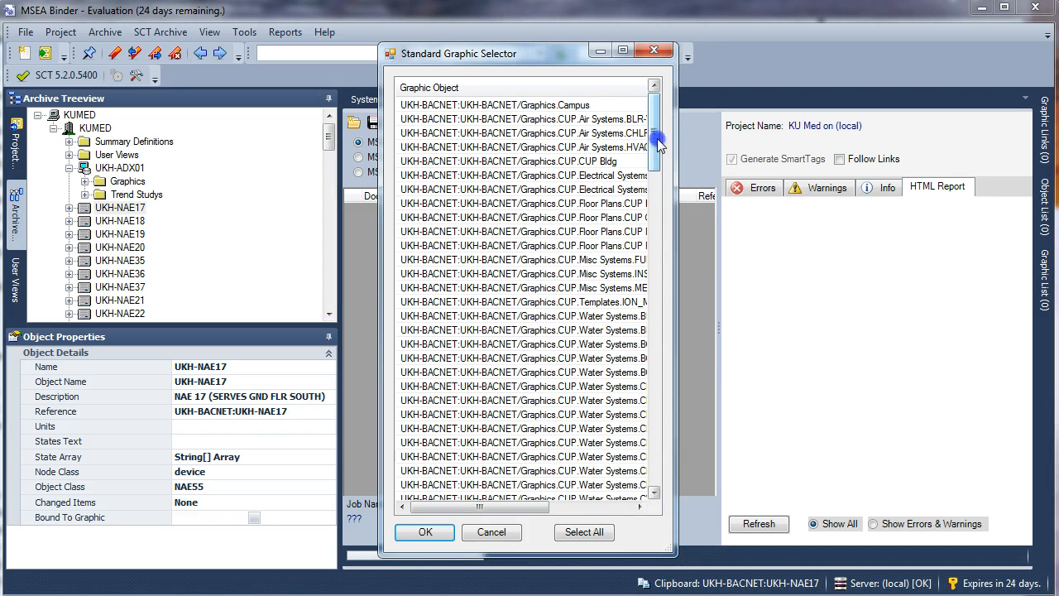
{"action": "left_click_drag", "start_coordinate": [658, 143], "coordinate": [654, 120]}
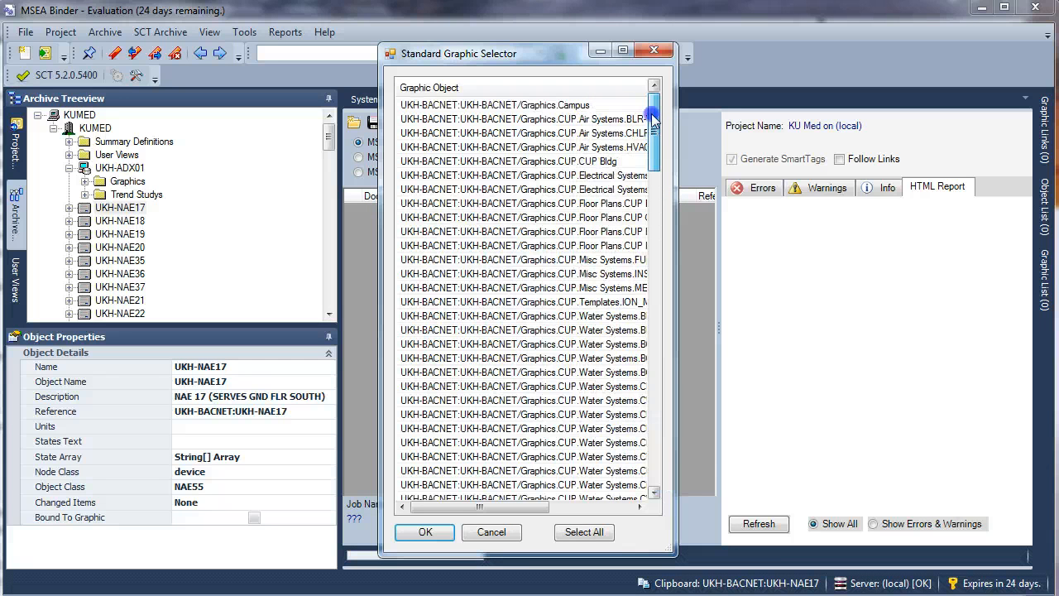
{"action": "left_click_drag", "start_coordinate": [676, 159], "coordinate": [826, 517]}
{"action": "left_click_drag", "start_coordinate": [811, 427], "coordinate": [811, 146]}
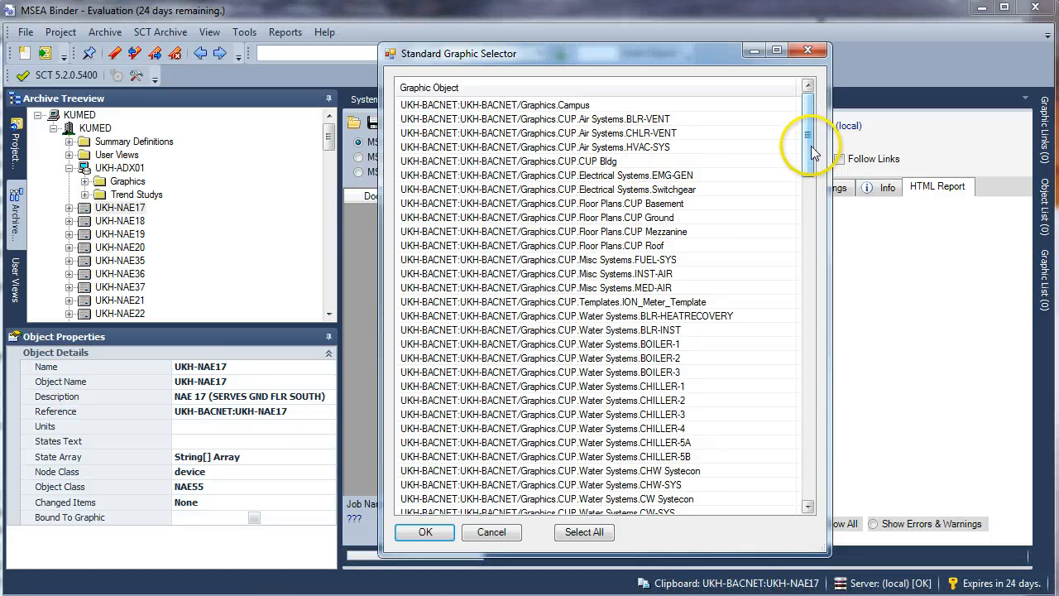
Add the Heart Hospital Air Systems graphics listed from AHU-1 through AHU-9 to the validation job and validate them.
{"action": "left_click_drag", "start_coordinate": [811, 149], "coordinate": [815, 217]}
{"action": "left_click", "coordinate": [654, 259]}
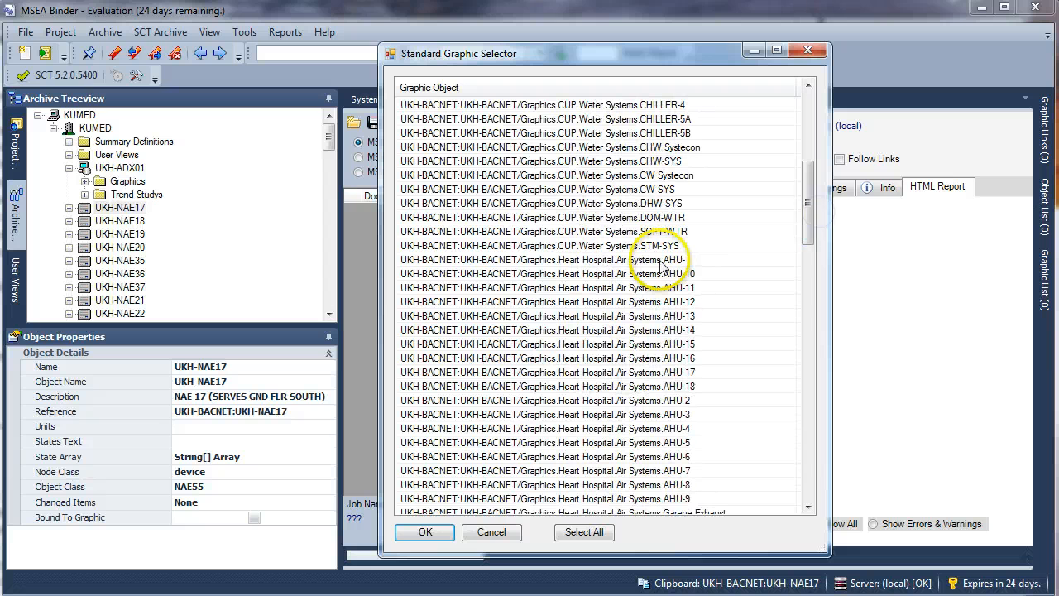
{"action": "scroll", "coordinate": [683, 418], "scroll_direction": "down", "scroll_amount": 1}
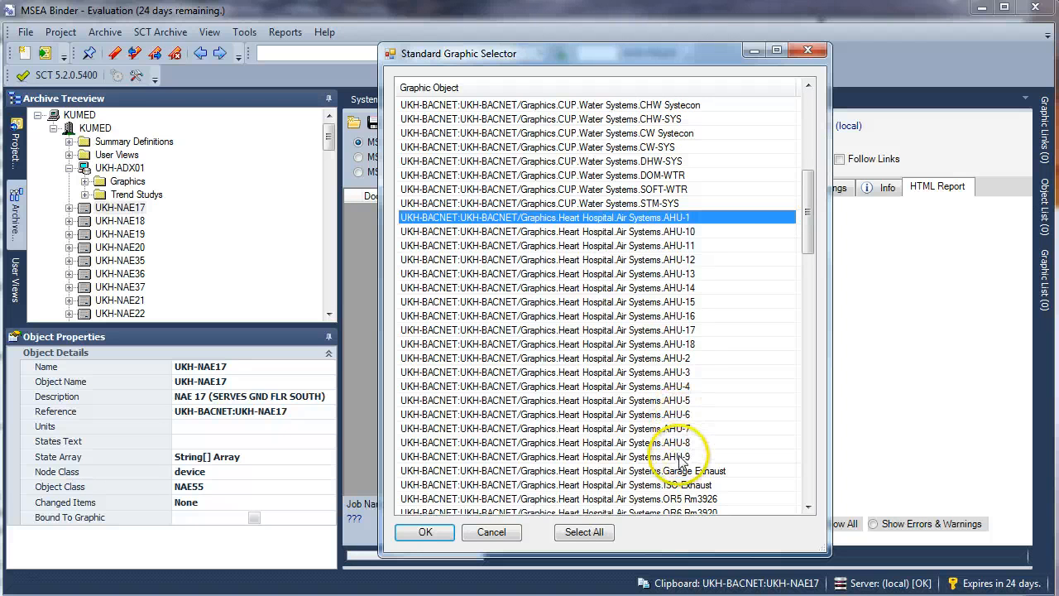
{"action": "left_click", "coordinate": [689, 456], "text": "shift"}
{"action": "left_click", "coordinate": [425, 532]}
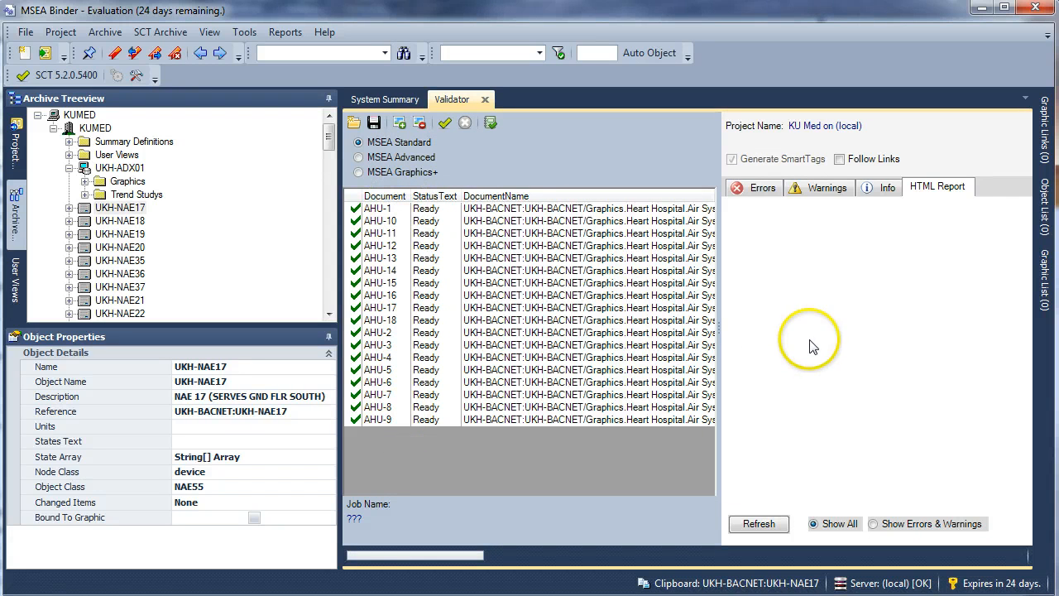
{"action": "left_click", "coordinate": [445, 124]}
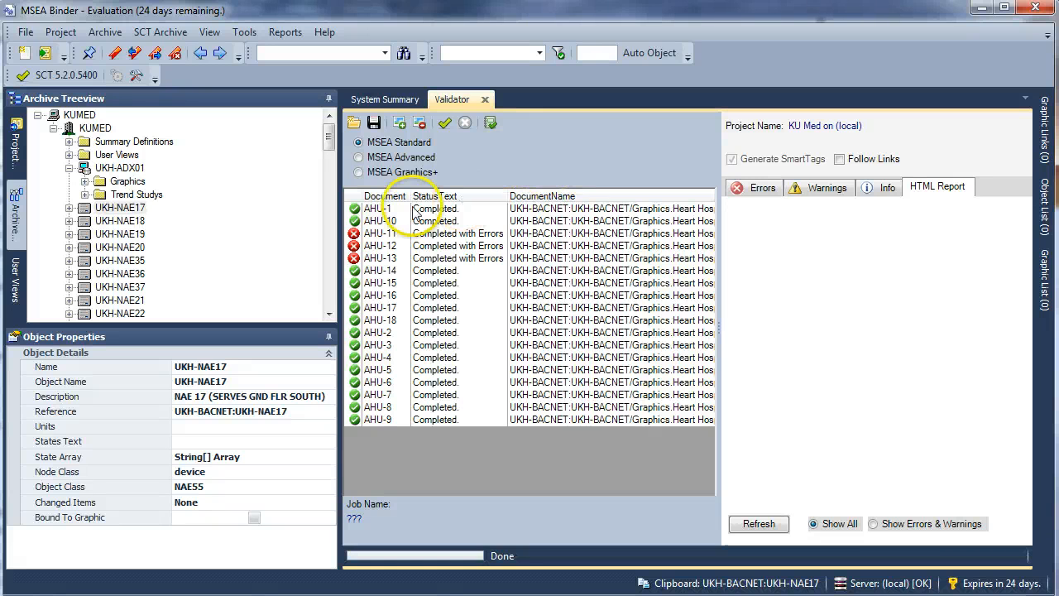
Examine the validation errors of the AHU-12 graphic, including the rule name and full shape value.
{"action": "left_click", "coordinate": [372, 235]}
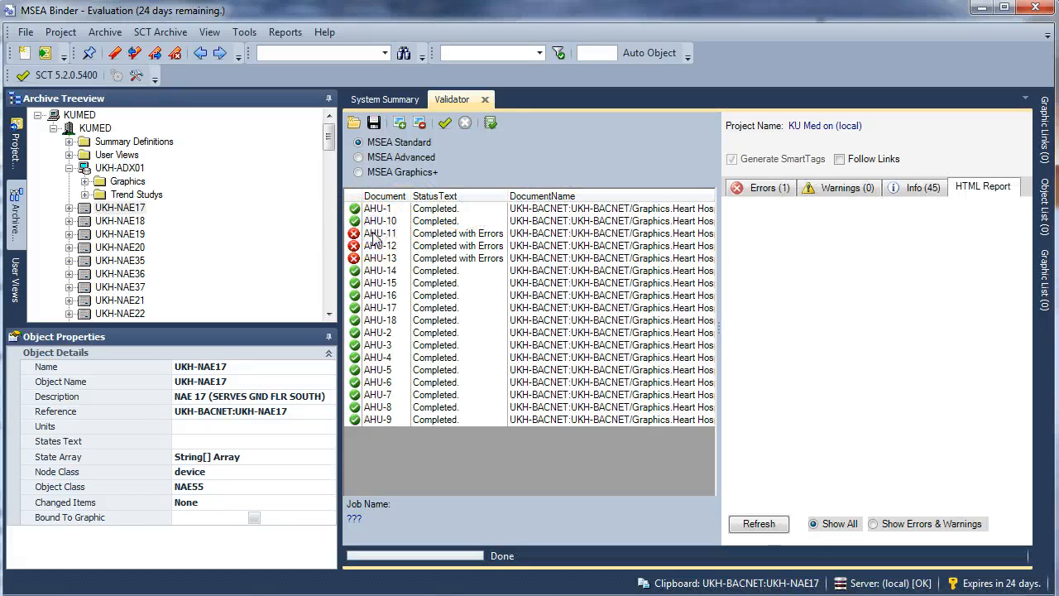
{"action": "left_click", "coordinate": [380, 245]}
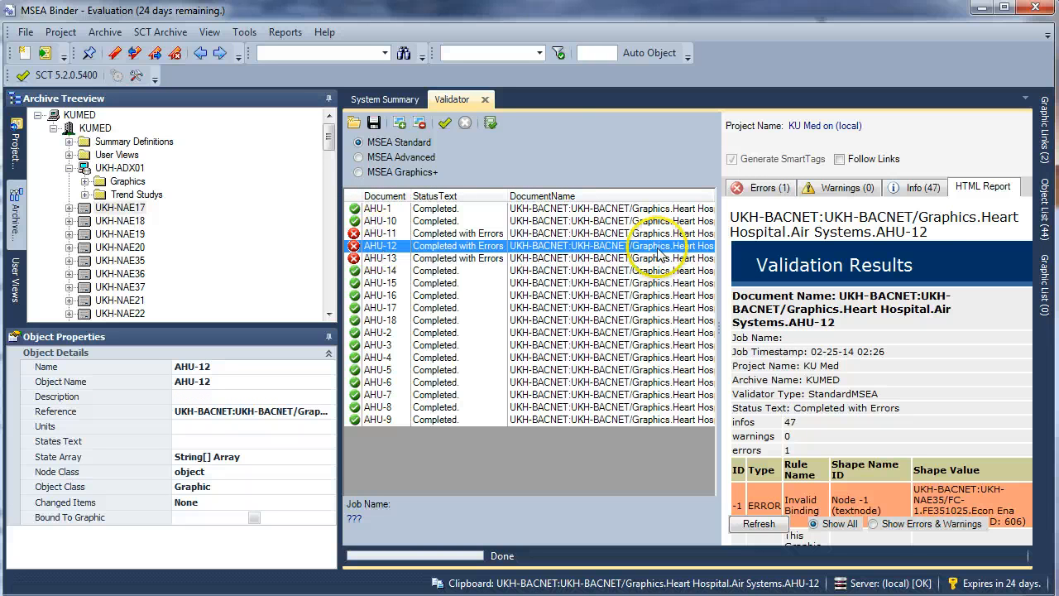
{"action": "left_click", "coordinate": [778, 190]}
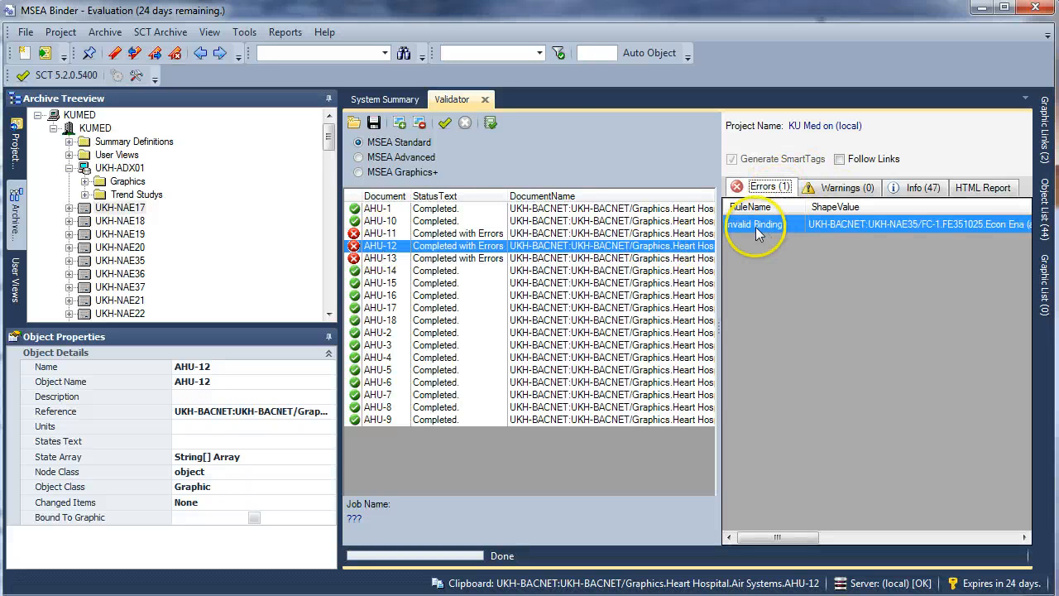
{"action": "mouse_move", "coordinate": [775, 538]}
{"action": "left_mouse_down"}
{"action": "mouse_move", "coordinate": [797, 538]}
{"action": "mouse_move", "coordinate": [758, 540]}
{"action": "left_mouse_up"}
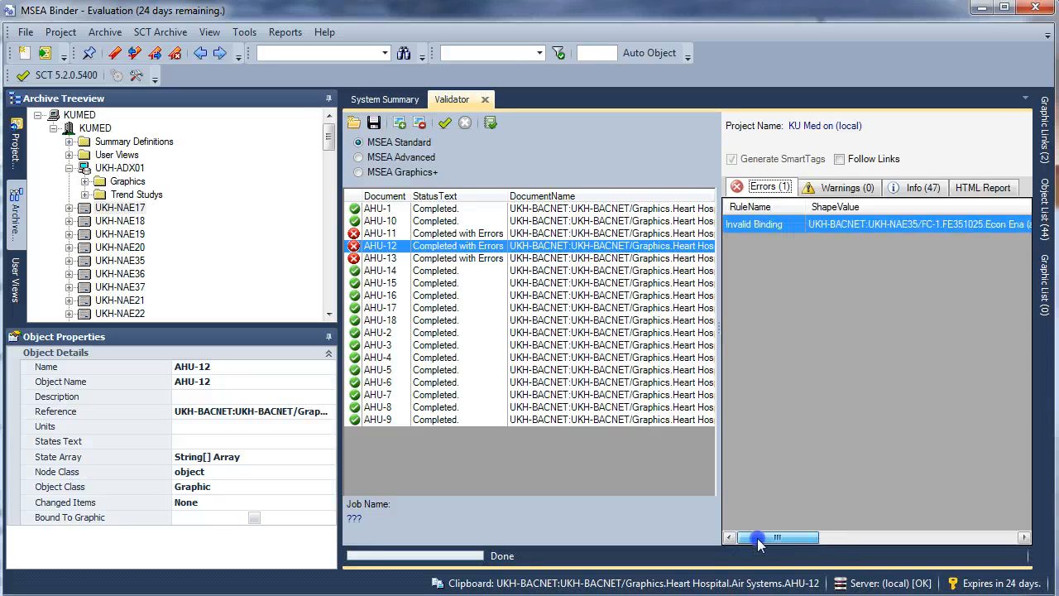
{"action": "left_click_drag", "start_coordinate": [769, 538], "coordinate": [795, 541]}
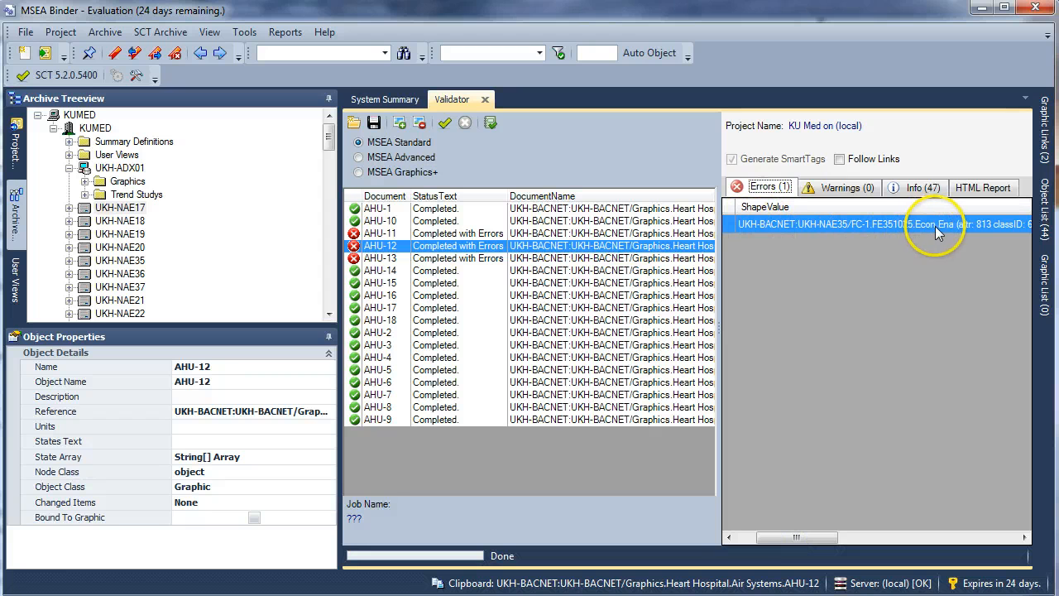
{"action": "left_click_drag", "start_coordinate": [799, 542], "coordinate": [753, 547]}
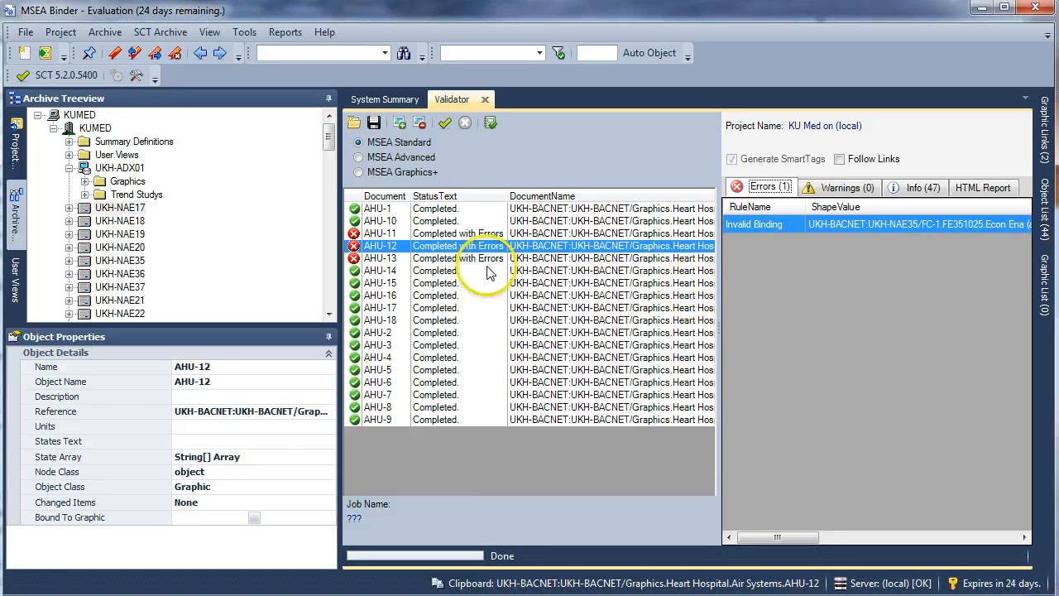
Open the point summary of controller FE351029 (AHU-12) and expand its points in the archive tree.
{"action": "left_click", "coordinate": [392, 246]}
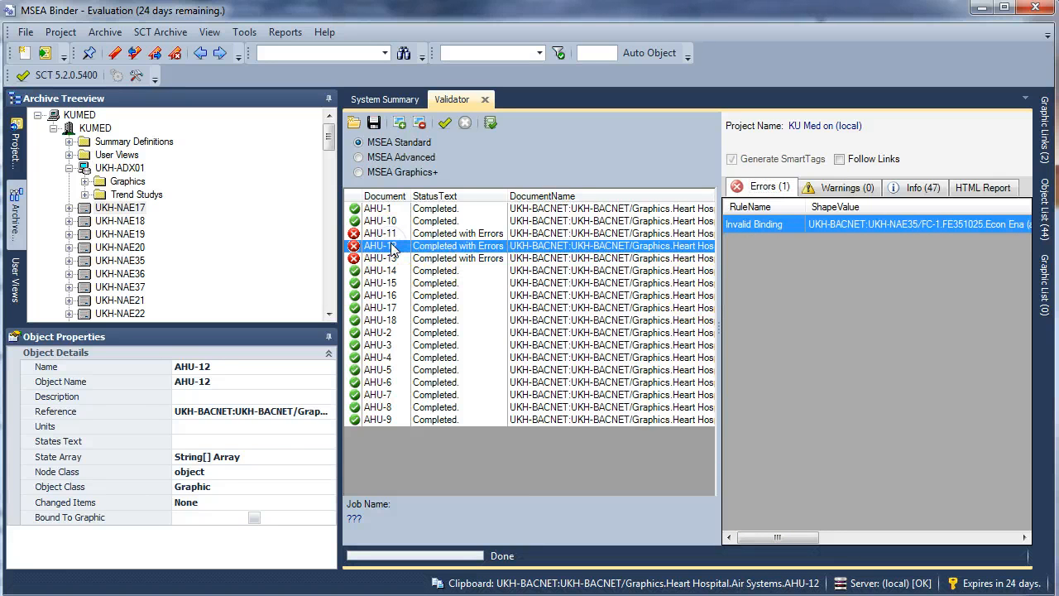
{"action": "left_click", "coordinate": [765, 229]}
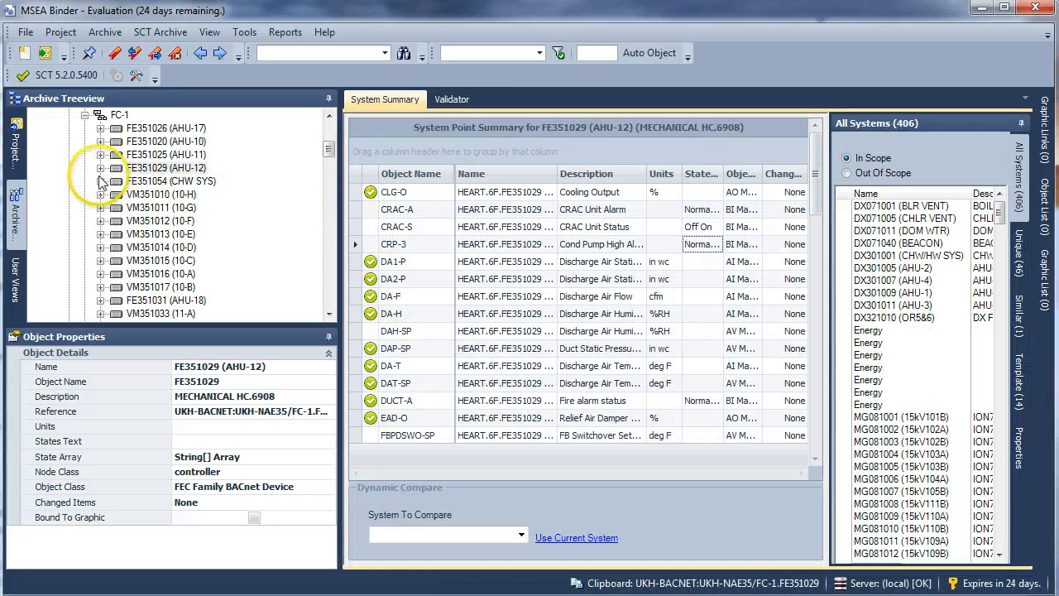
{"action": "left_click", "coordinate": [100, 167]}
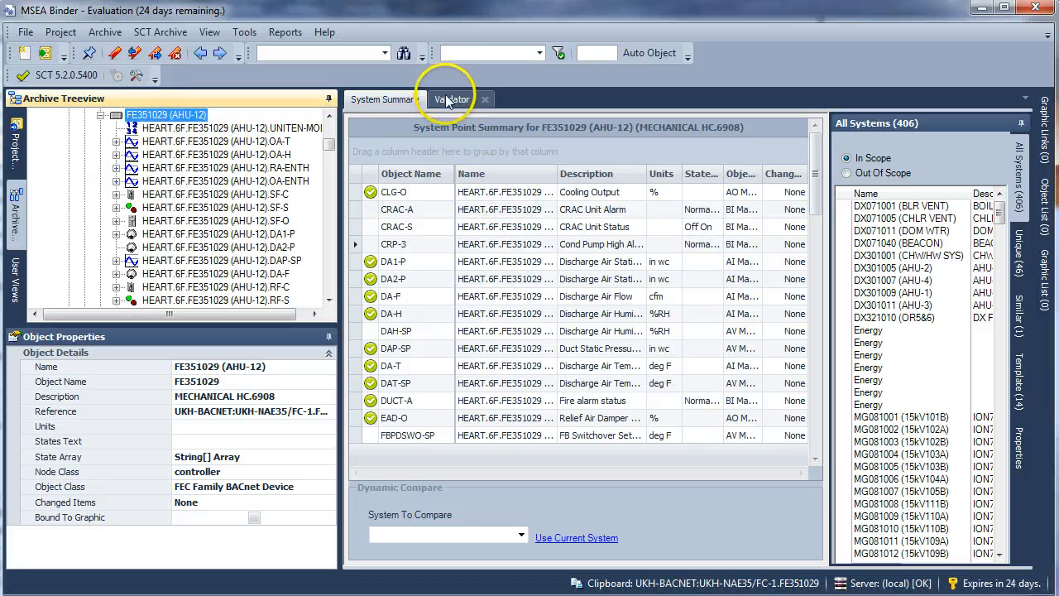
Compare the point summary of FE351029 (AHU-12) with the graphic's Invalid Binding error, checking which points are bound to a graphic.
{"action": "left_click", "coordinate": [395, 100]}
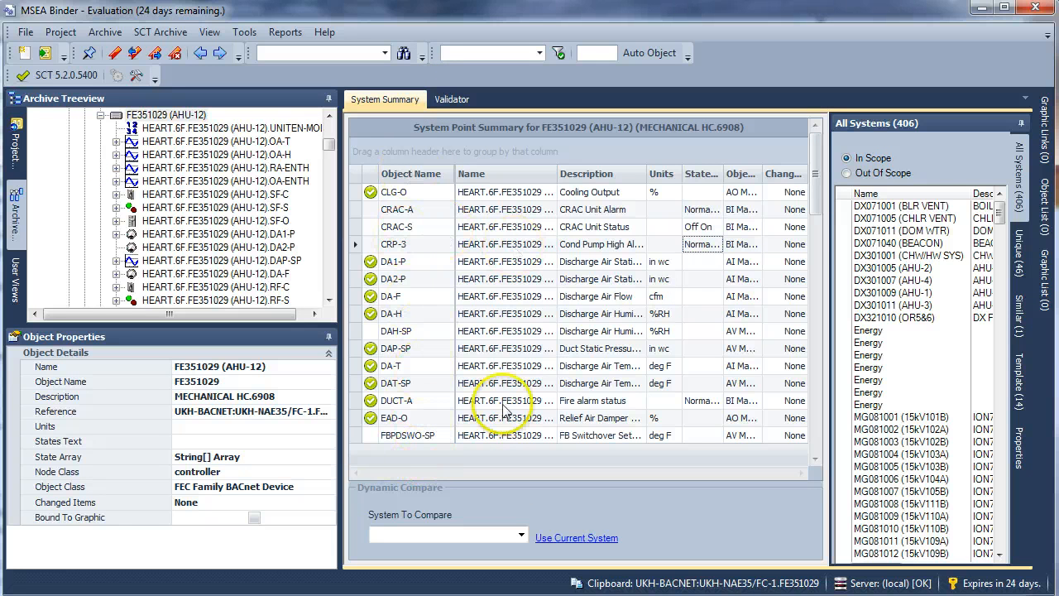
{"action": "left_click_drag", "start_coordinate": [815, 207], "coordinate": [804, 152]}
{"action": "left_click", "coordinate": [452, 99]}
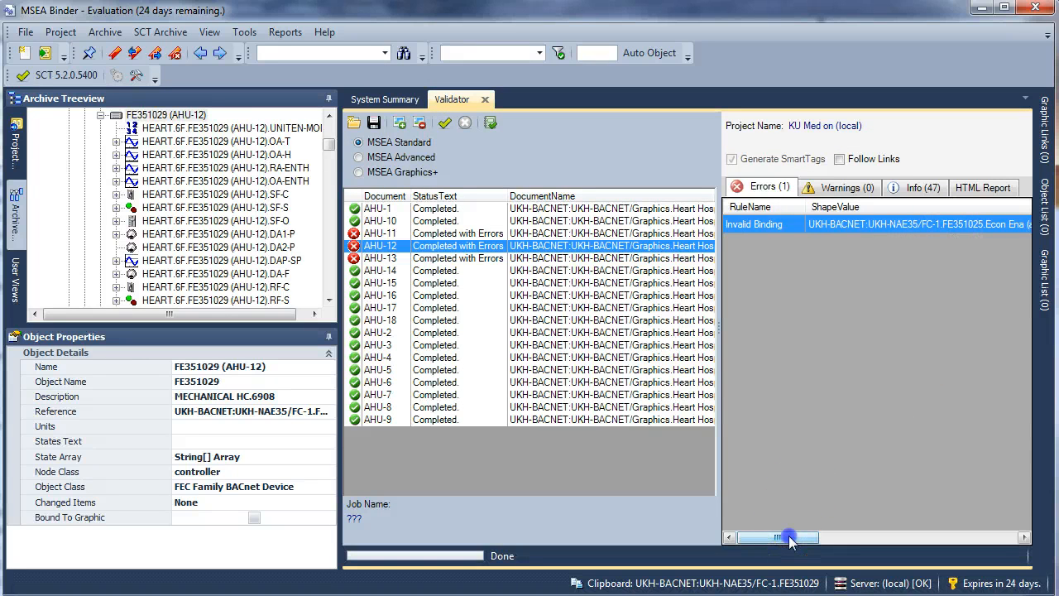
{"action": "mouse_move", "coordinate": [789, 538]}
{"action": "left_mouse_down"}
{"action": "mouse_move", "coordinate": [819, 544]}
{"action": "mouse_move", "coordinate": [778, 542]}
{"action": "left_mouse_up"}
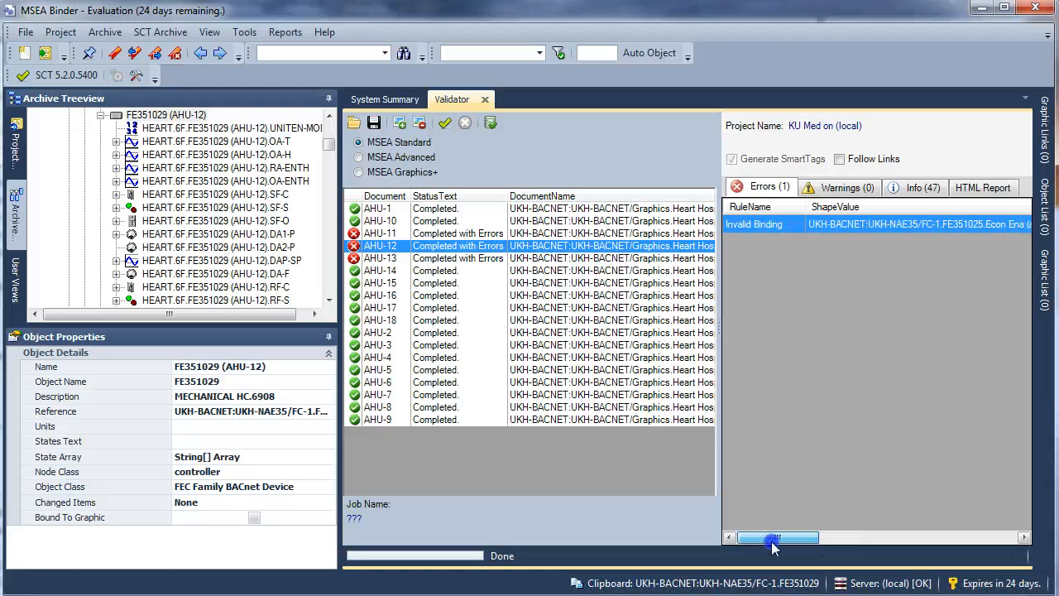
{"action": "left_click", "coordinate": [383, 99]}
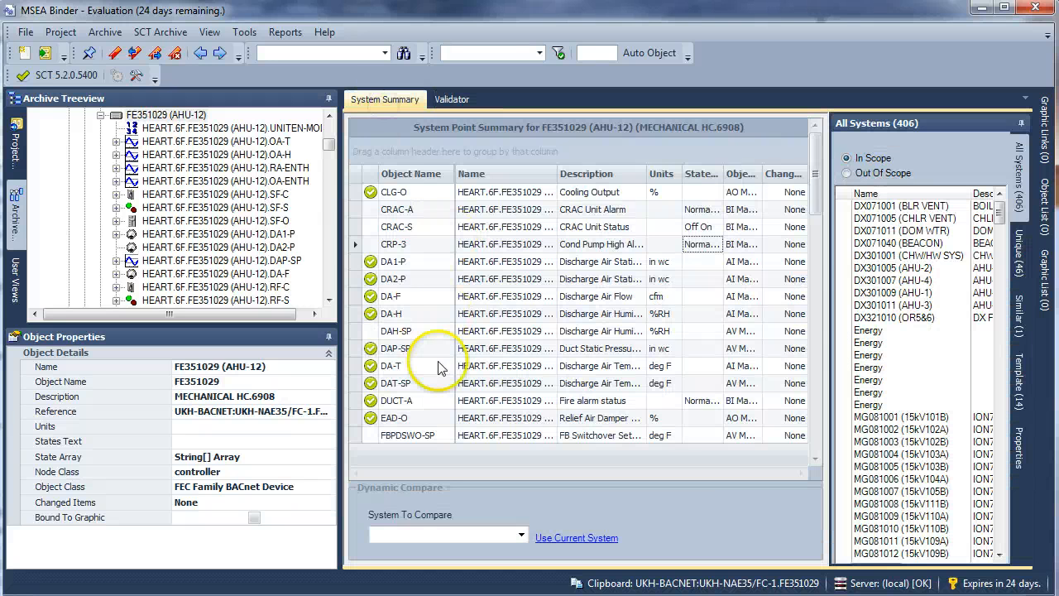
{"action": "mouse_move", "coordinate": [817, 207]}
{"action": "left_mouse_down"}
{"action": "mouse_move", "coordinate": [844, 426]}
{"action": "mouse_move", "coordinate": [841, 201]}
{"action": "mouse_move", "coordinate": [830, 192]}
{"action": "left_mouse_up"}
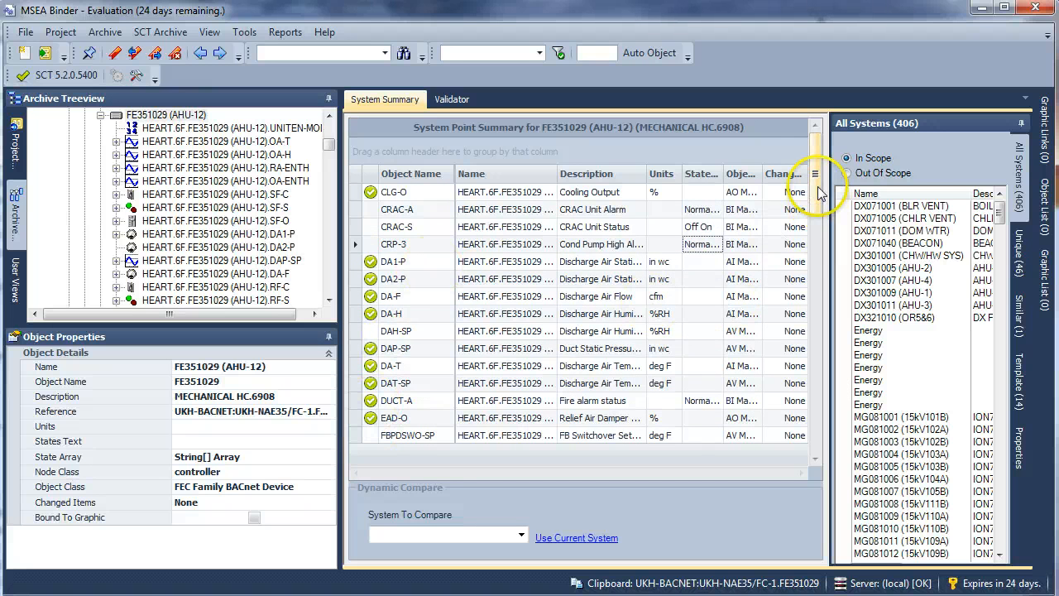
{"action": "left_click_drag", "start_coordinate": [816, 196], "coordinate": [825, 431]}
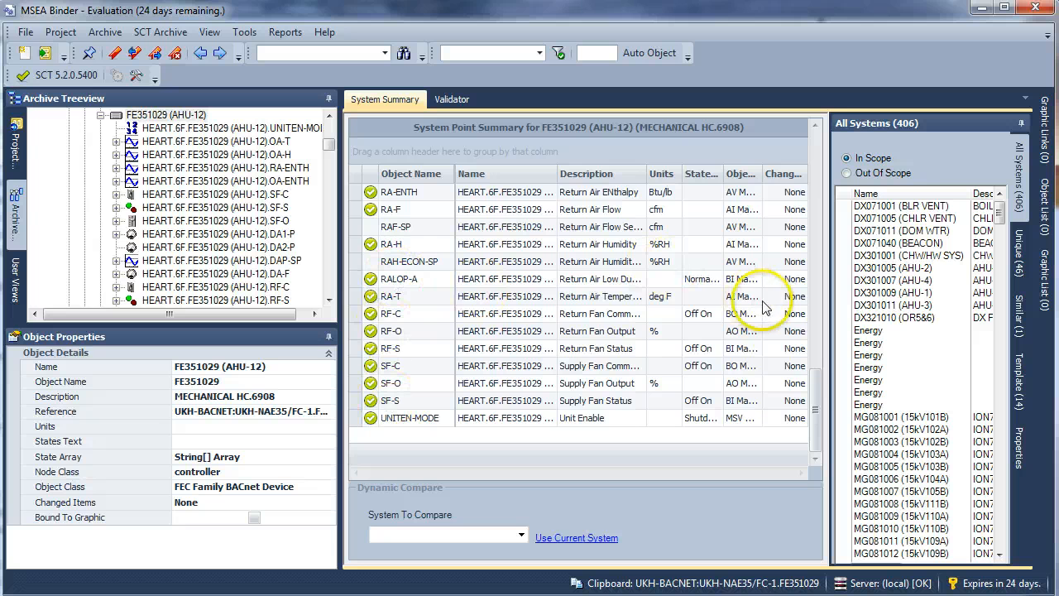
{"action": "left_click_drag", "start_coordinate": [812, 414], "coordinate": [819, 339]}
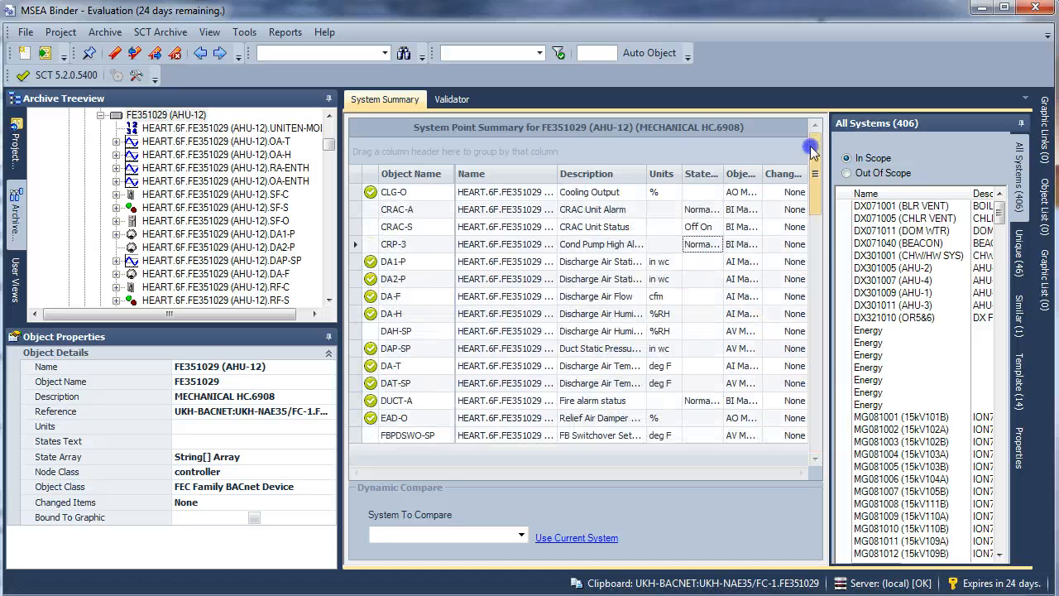
Select the CLG-O cooling output point and keep the Graphic Links list pinned open beside the point summary.
{"action": "left_click", "coordinate": [395, 193]}
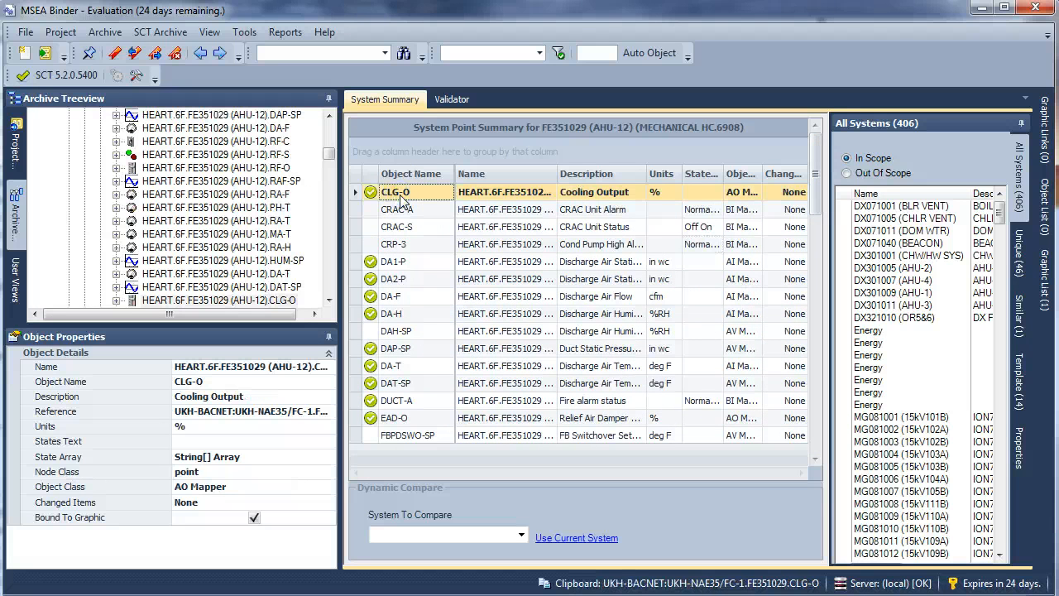
{"action": "left_click", "coordinate": [1045, 124]}
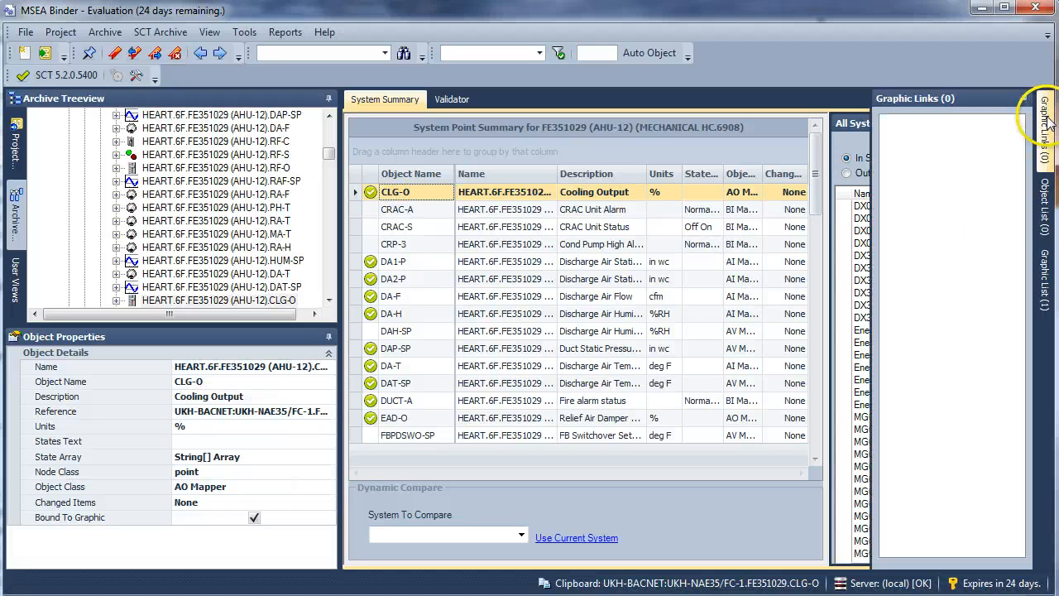
{"action": "left_click", "coordinate": [1025, 99]}
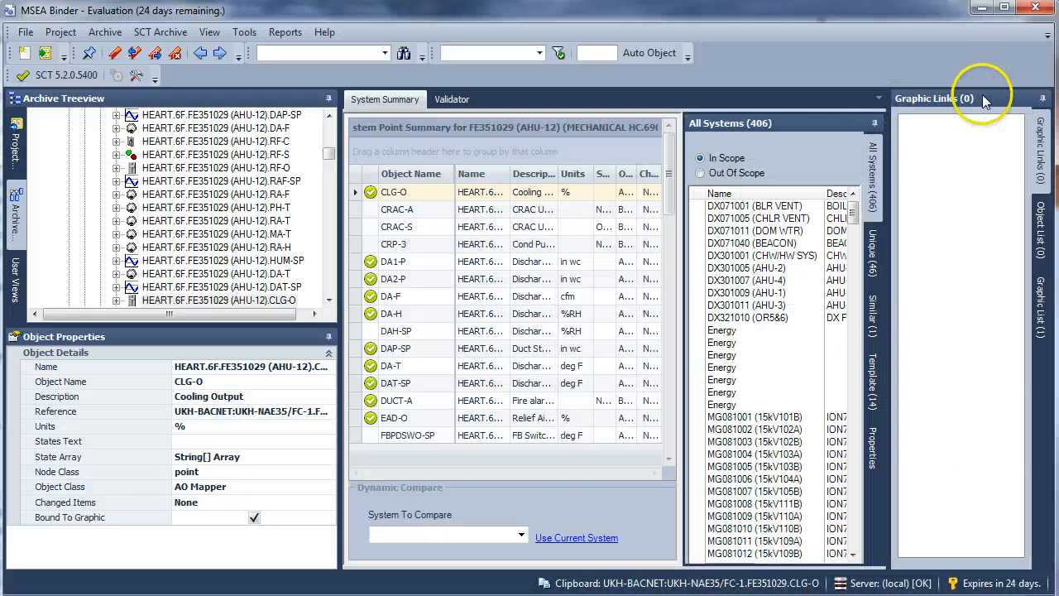
{"action": "left_click", "coordinate": [405, 192]}
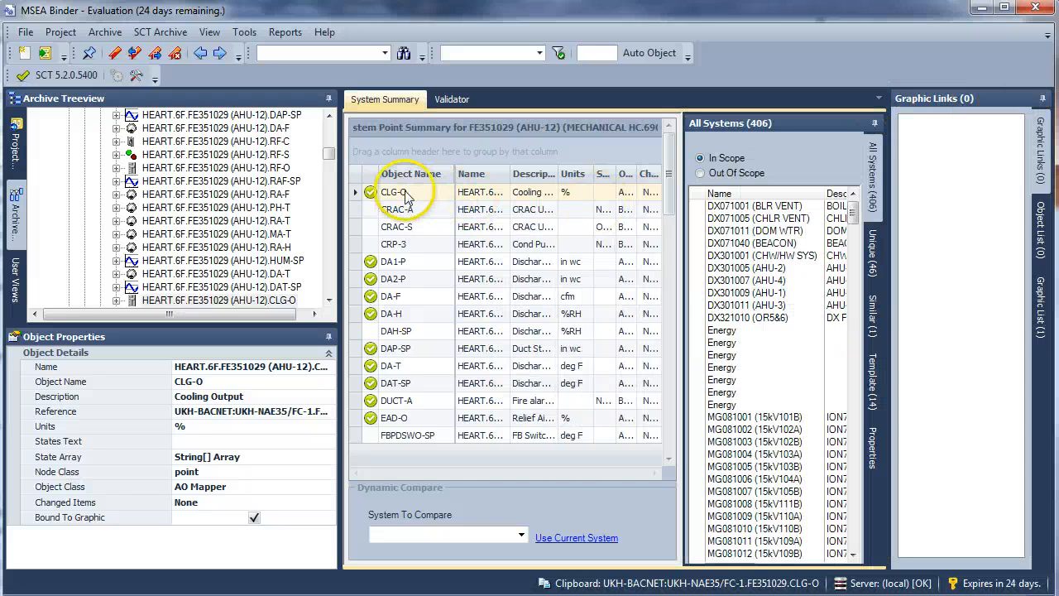
Check in the Graphic List which graphic the AHU-12 discharge air points DA1-P, DA2-P, DA-F and DA-H are bound to.
{"action": "left_click", "coordinate": [397, 263]}
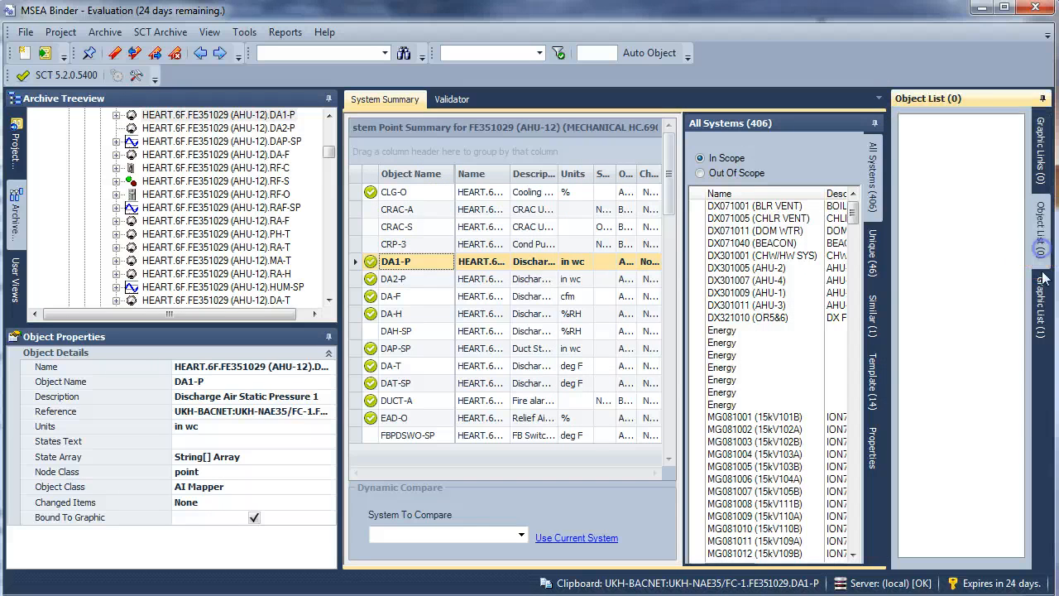
{"action": "left_click", "coordinate": [1043, 304]}
{"action": "left_click", "coordinate": [395, 265]}
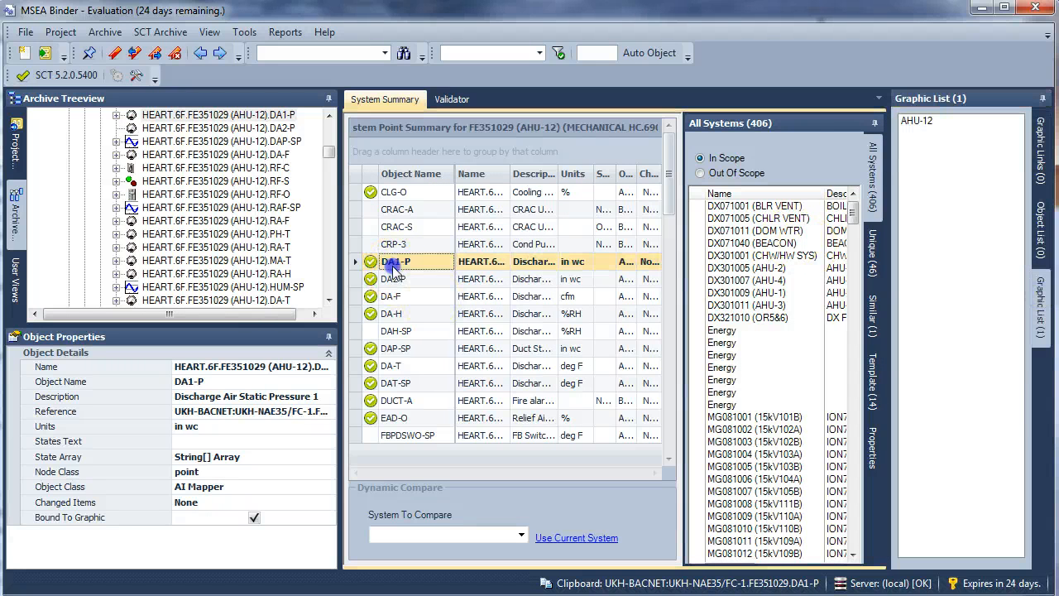
{"action": "left_click", "coordinate": [393, 280]}
{"action": "left_click", "coordinate": [395, 296]}
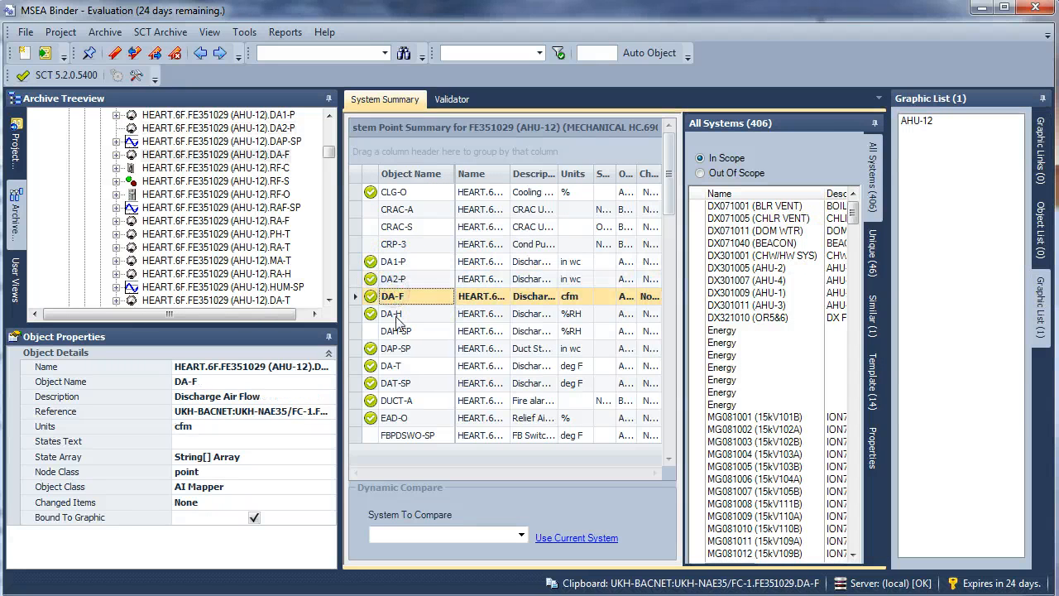
{"action": "left_click", "coordinate": [397, 314]}
{"action": "left_click", "coordinate": [396, 297]}
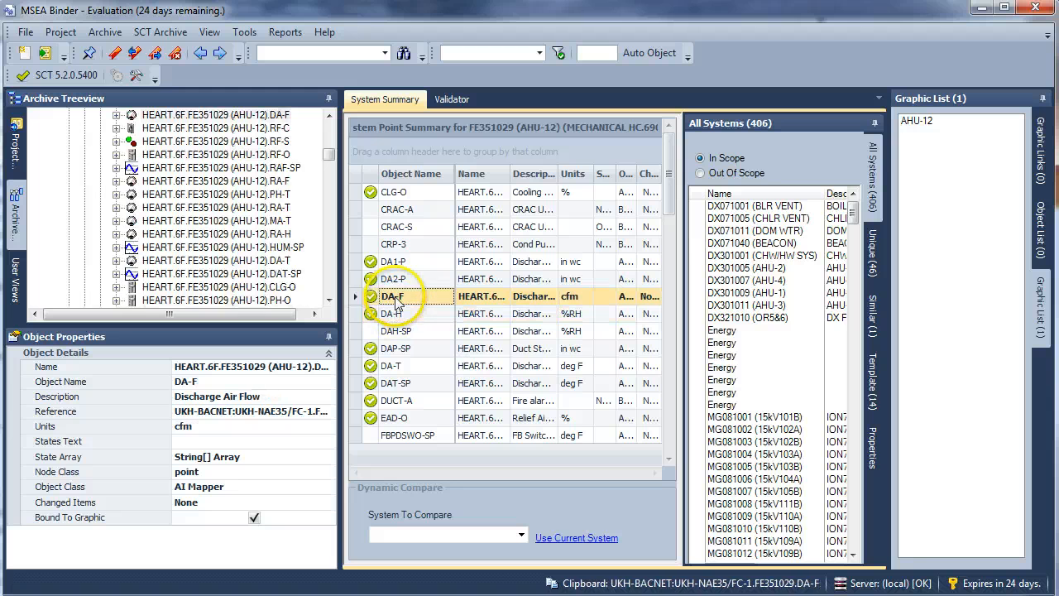
{"action": "left_click", "coordinate": [394, 280]}
{"action": "left_click", "coordinate": [394, 263]}
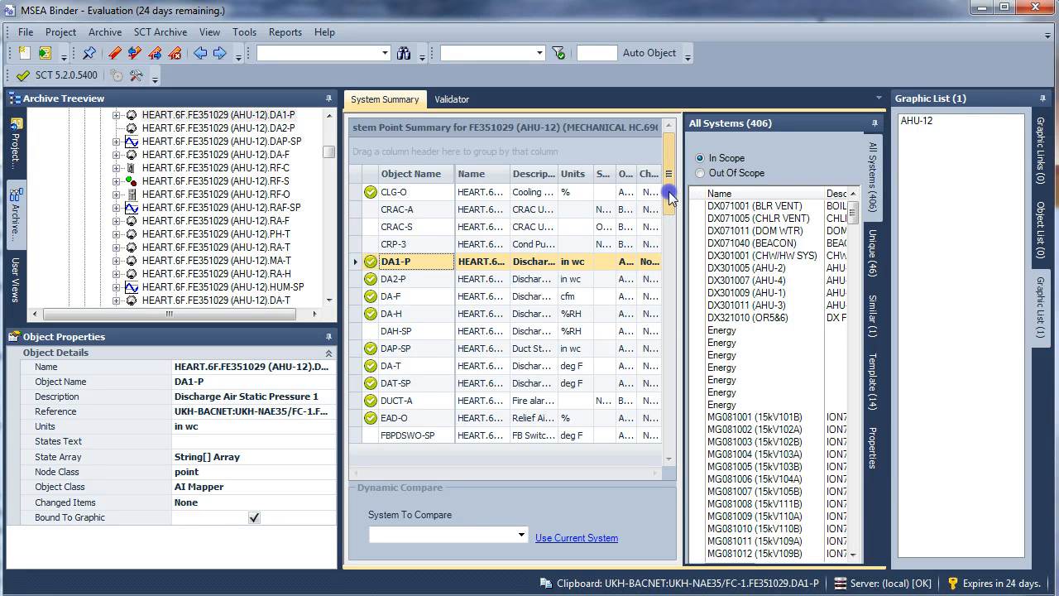
Open the point summary of DX301007 (AHU-4) and check the graphic bound to its CLG-O, CLG-T and DADPT-SP points.
{"action": "left_click", "coordinate": [769, 269]}
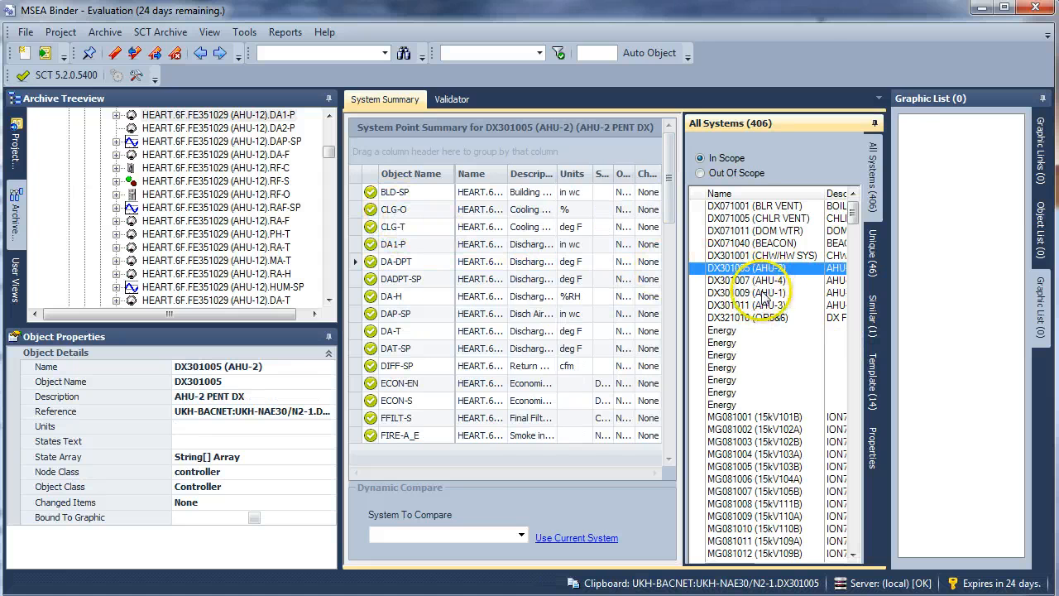
{"action": "left_click", "coordinate": [759, 281]}
{"action": "left_click", "coordinate": [394, 209]}
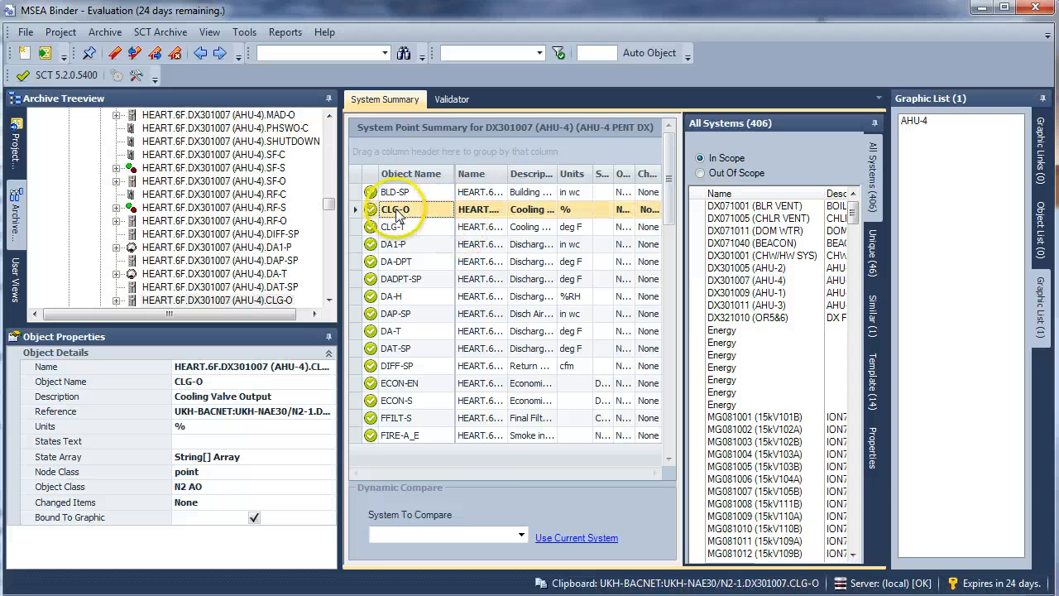
{"action": "left_click", "coordinate": [396, 230]}
{"action": "left_click", "coordinate": [395, 280]}
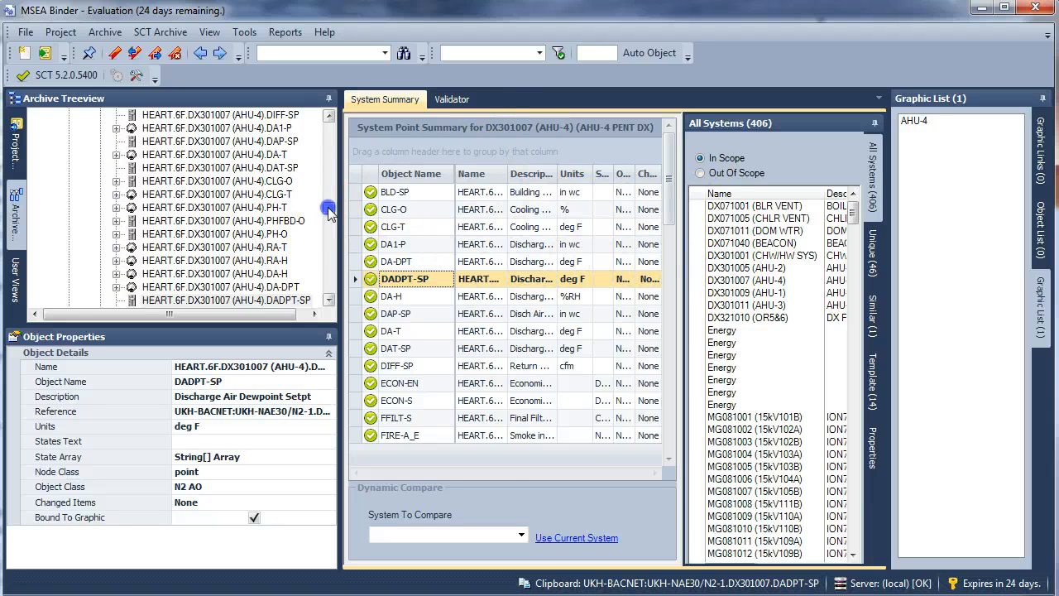
Select the AHU-10 graphic under Heart Hospital Air Systems in the archive tree and show its Object List in a wider pane.
{"action": "left_click_drag", "start_coordinate": [329, 209], "coordinate": [329, 125]}
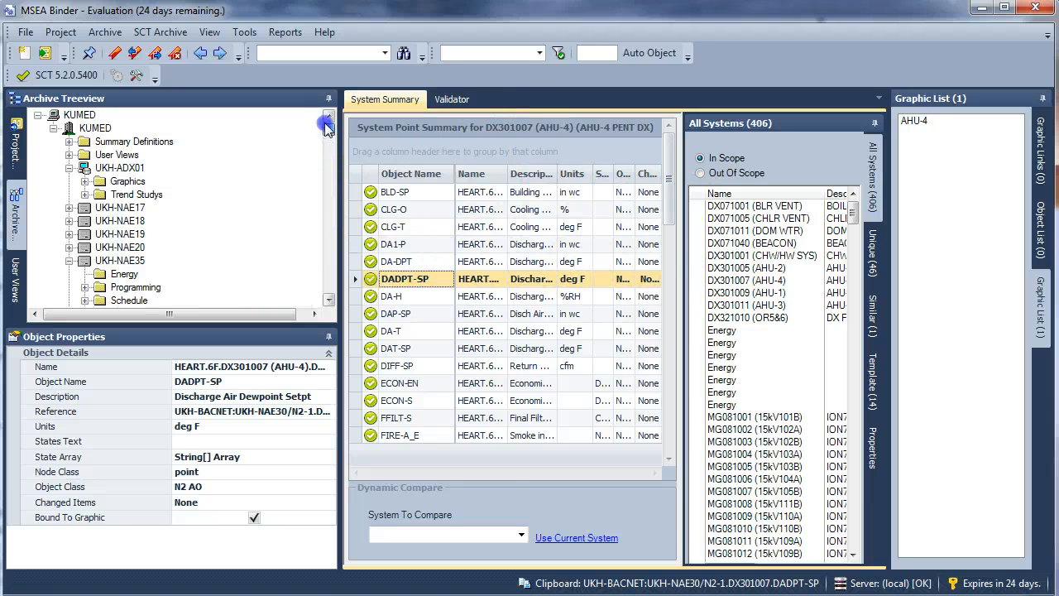
{"action": "left_click", "coordinate": [87, 186]}
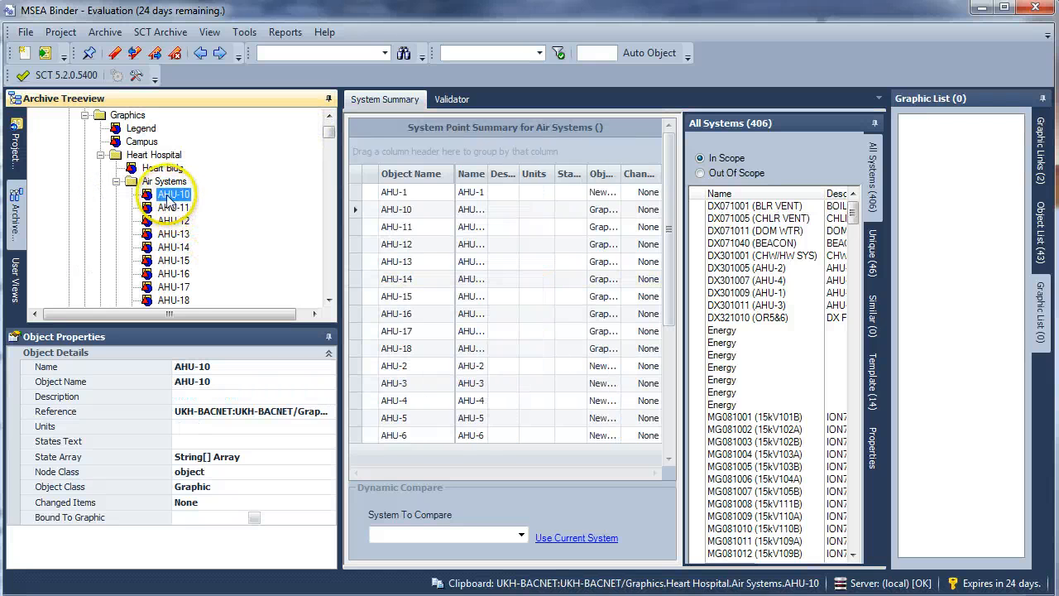
{"action": "left_click", "coordinate": [1042, 245]}
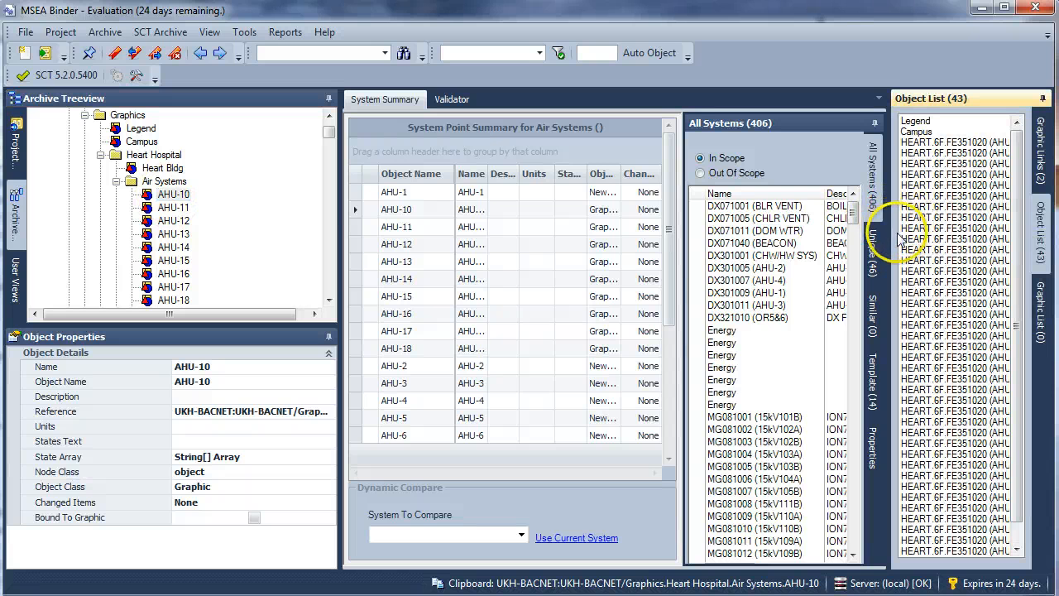
{"action": "left_click_drag", "start_coordinate": [845, 228], "coordinate": [840, 228]}
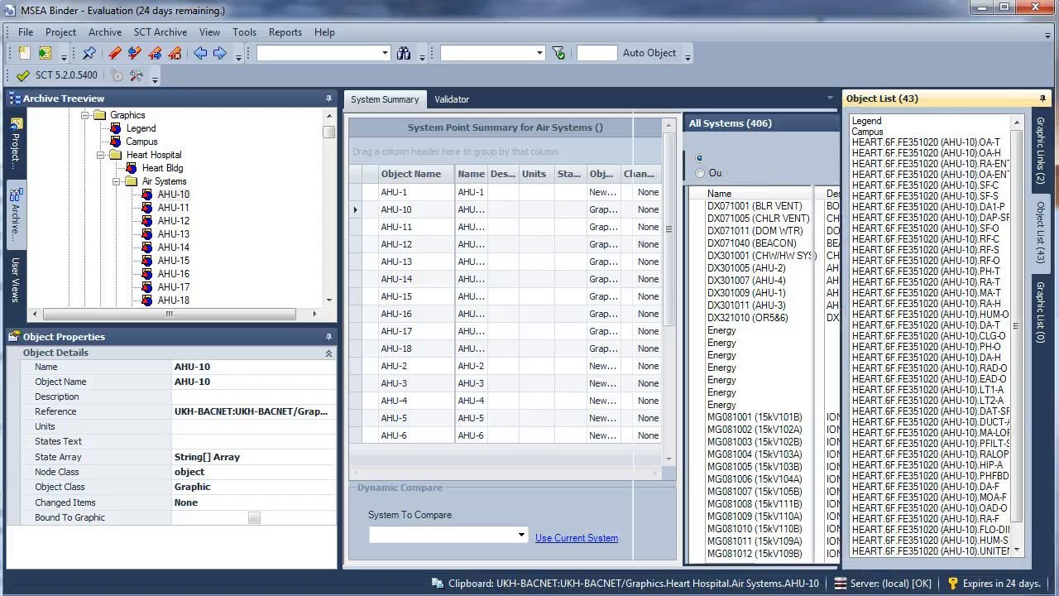
Look through the objects bound to the AHU-10 graphic, including its RA-ENTH, DAP-SP and RA-H points.
{"action": "left_click_drag", "start_coordinate": [1021, 209], "coordinate": [1021, 285]}
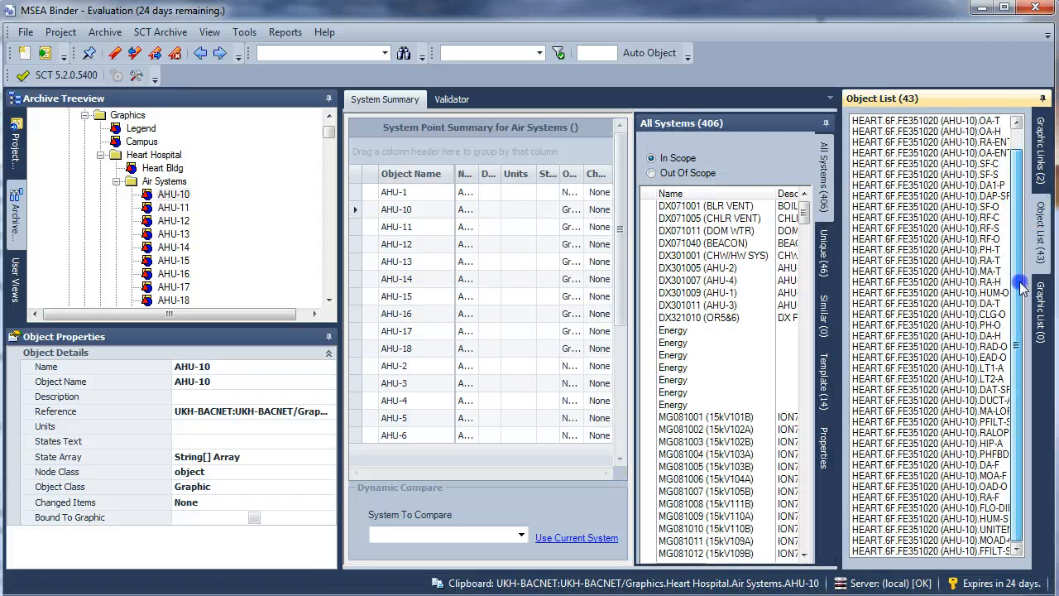
{"action": "left_click_drag", "start_coordinate": [1018, 178], "coordinate": [1018, 158]}
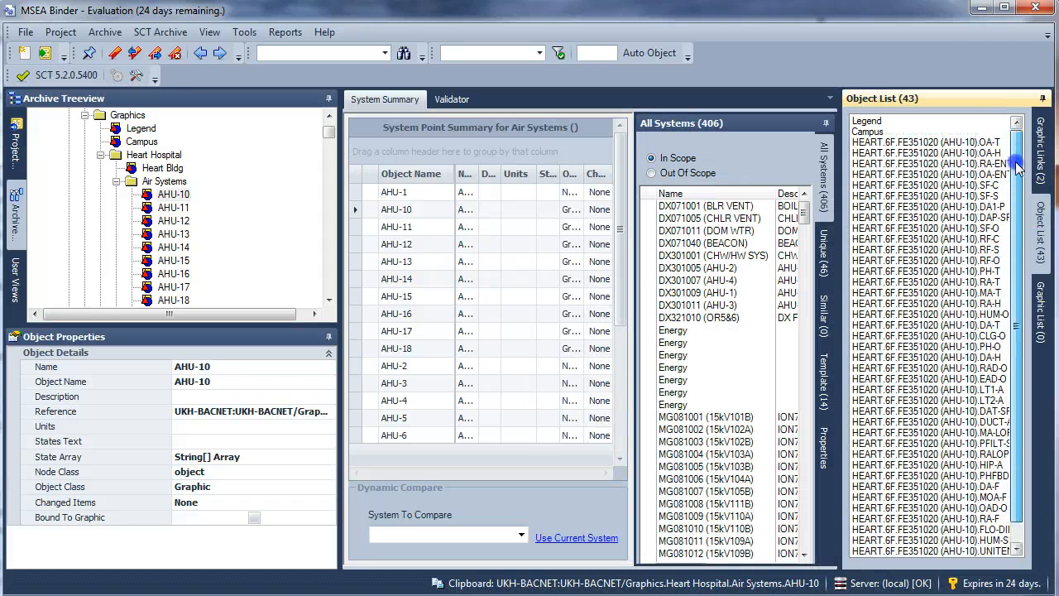
{"action": "left_click", "coordinate": [954, 163]}
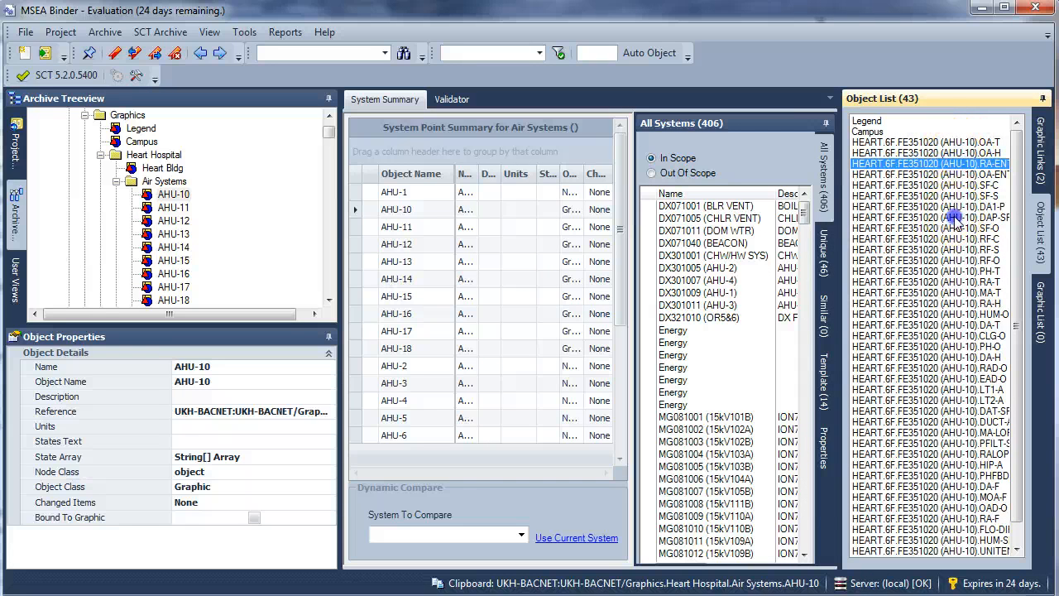
{"action": "left_click", "coordinate": [954, 217]}
{"action": "left_click", "coordinate": [943, 306]}
Examine the Graphic Links of the AHU-10 graphic, checking the Legend and Campus entries.
{"action": "left_click", "coordinate": [1044, 175]}
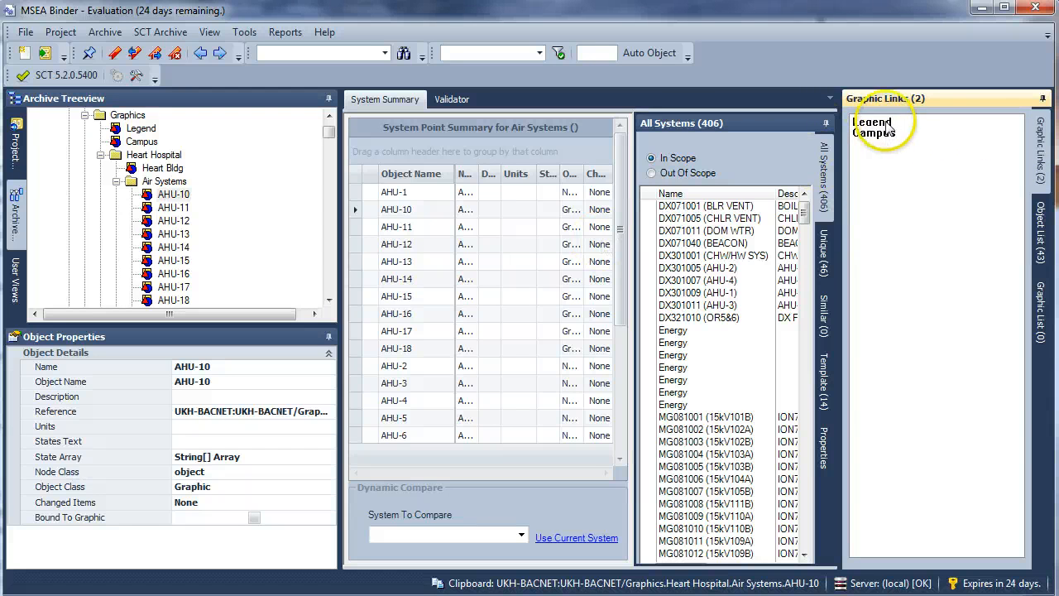
{"action": "left_click", "coordinate": [173, 194]}
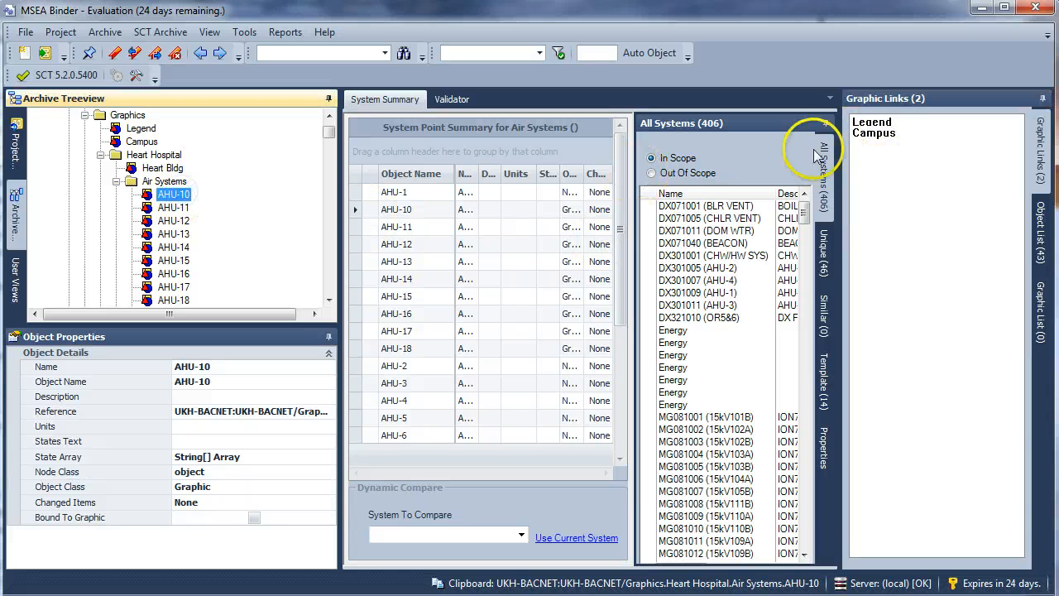
{"action": "left_click", "coordinate": [871, 122]}
{"action": "left_click", "coordinate": [884, 135]}
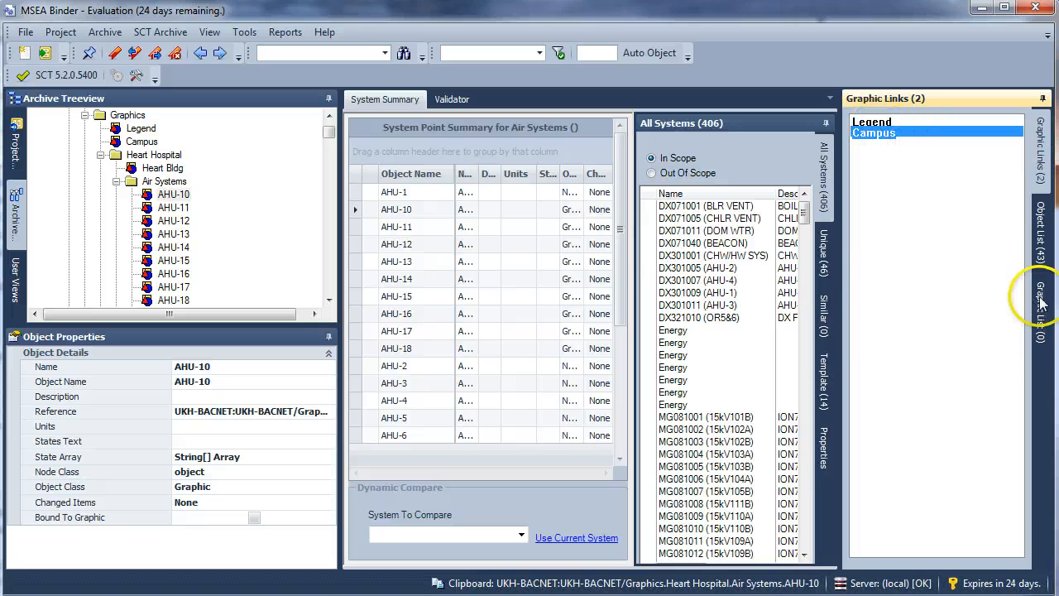
Redisplay the Object List of AHU-10 and look through the graphics in the Air Systems point summary.
{"action": "left_click", "coordinate": [1039, 254]}
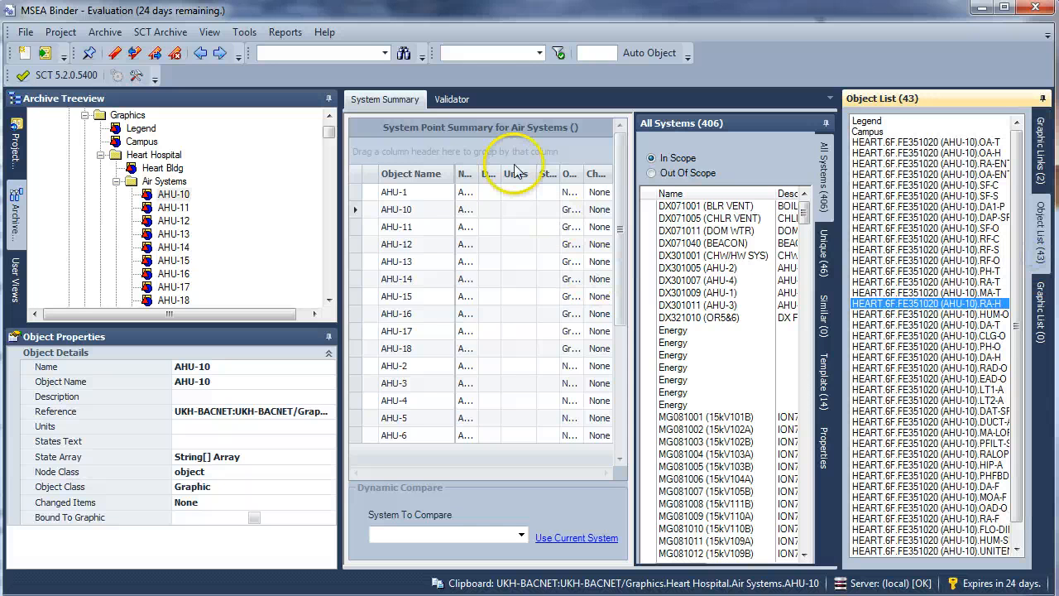
{"action": "left_click", "coordinate": [392, 105]}
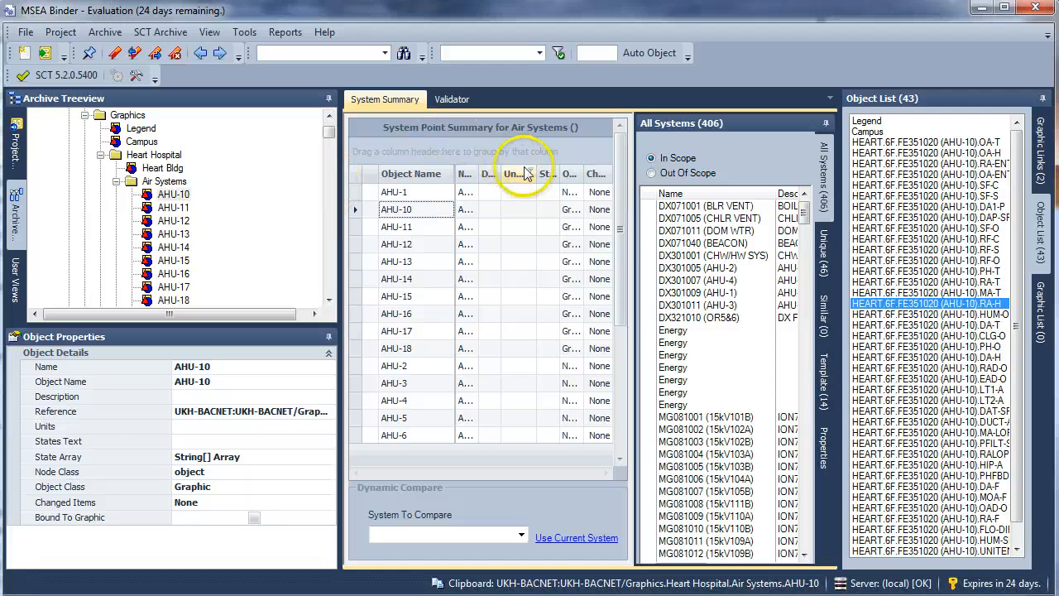
{"action": "left_click_drag", "start_coordinate": [622, 222], "coordinate": [619, 403]}
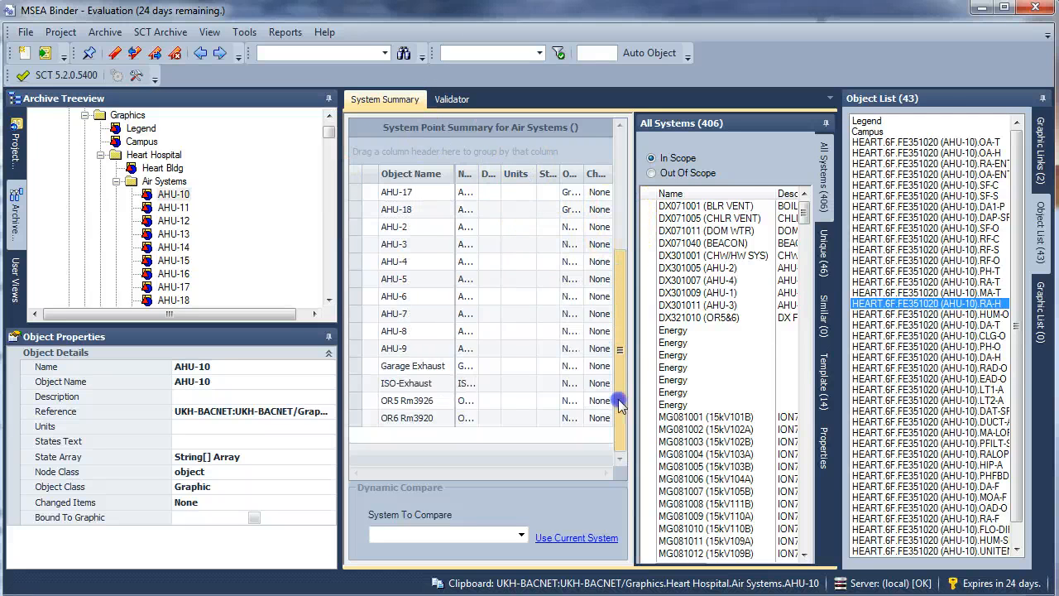
{"action": "left_click", "coordinate": [615, 230]}
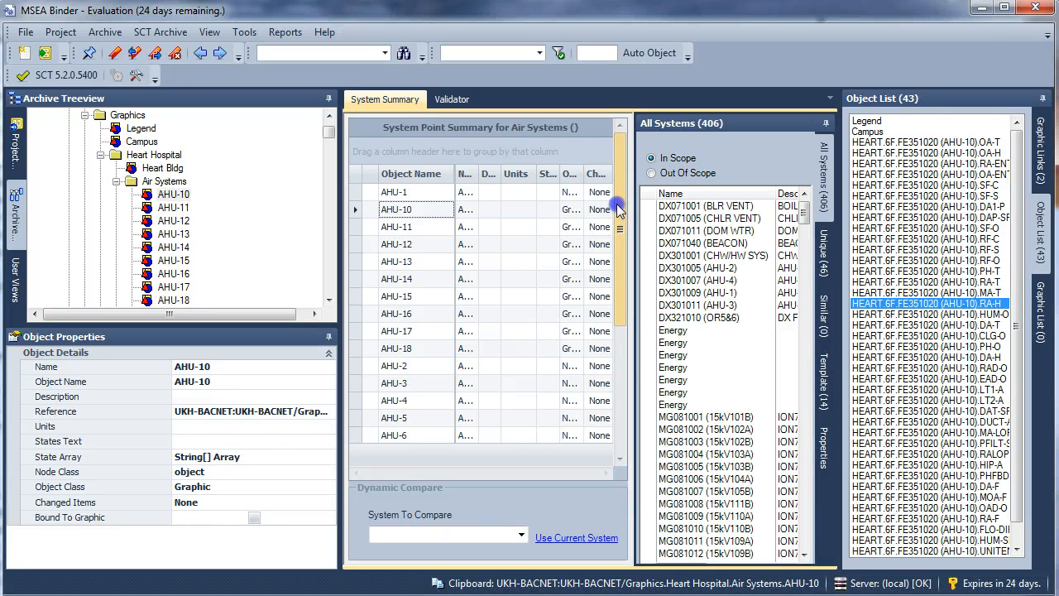
Return to the Validator and step through graphics such as AHU-16, AHU-2 and AHU-8, checking their errors and object lists.
{"action": "left_click", "coordinate": [447, 99]}
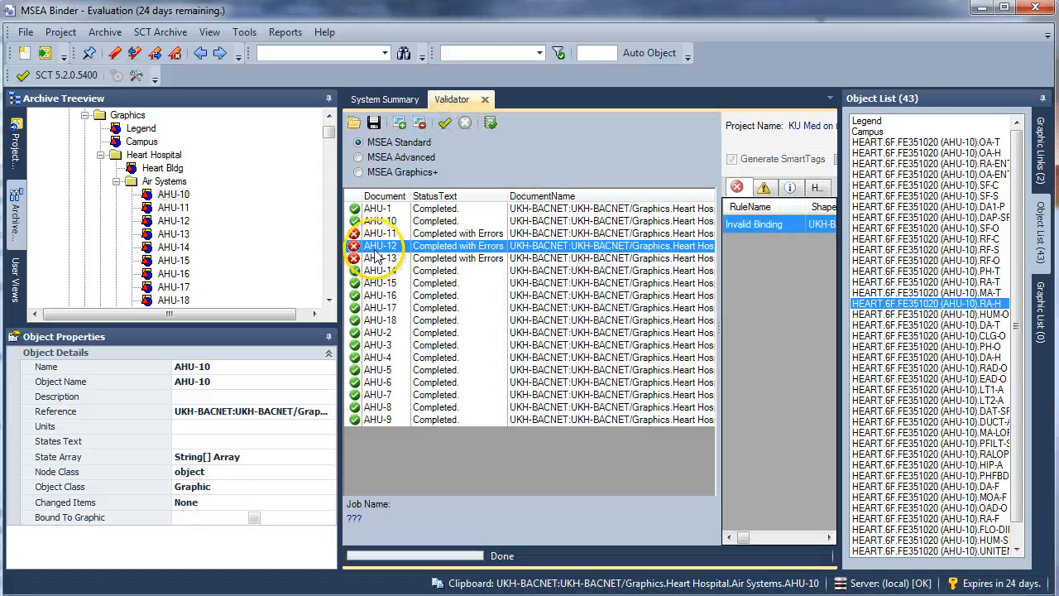
{"action": "left_click", "coordinate": [380, 295]}
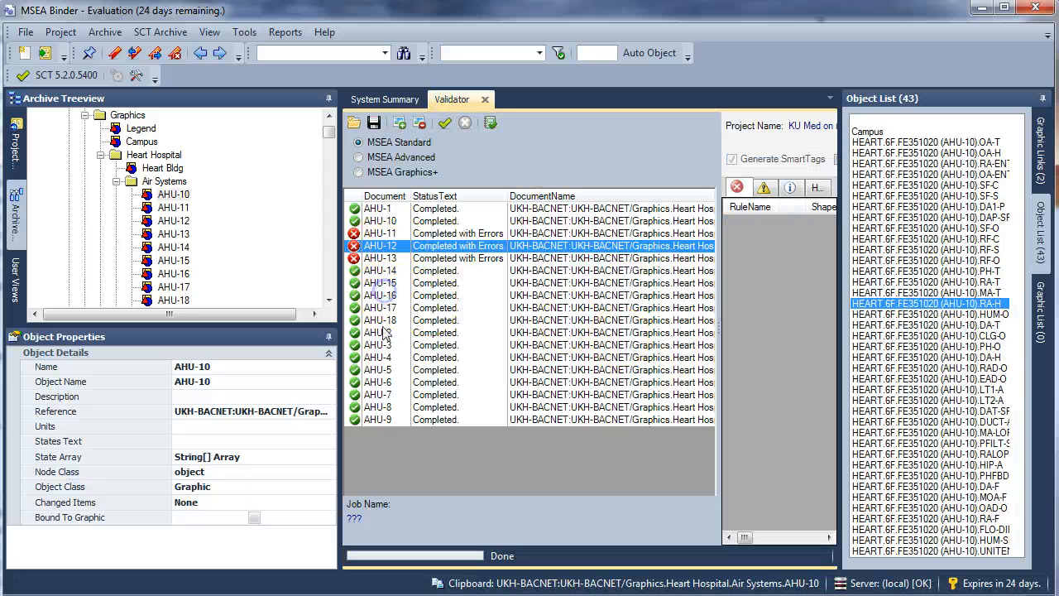
{"action": "left_click", "coordinate": [382, 333]}
{"action": "left_click", "coordinate": [386, 420]}
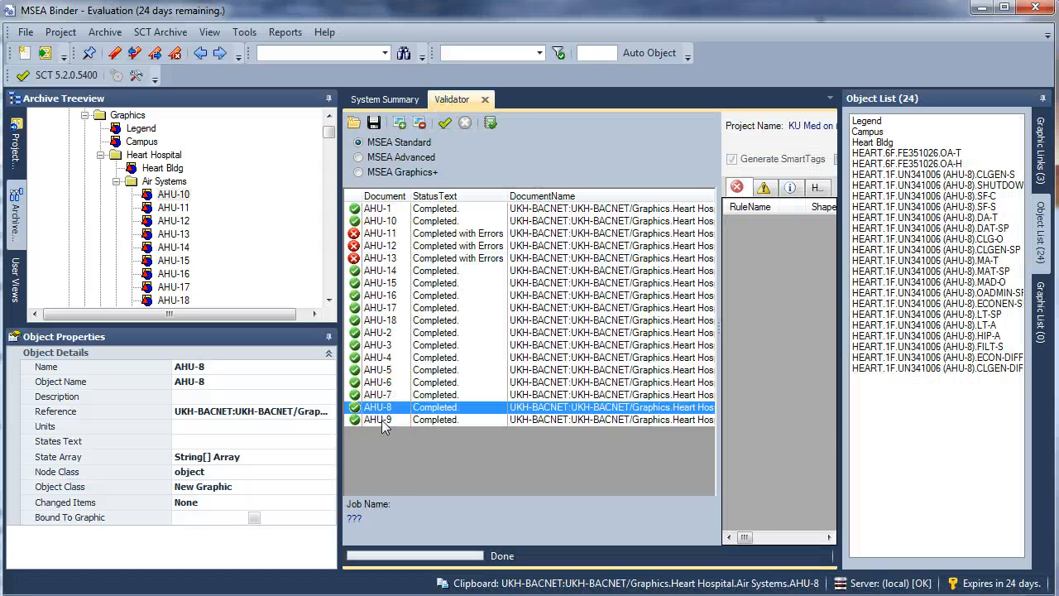
{"action": "left_click", "coordinate": [384, 407]}
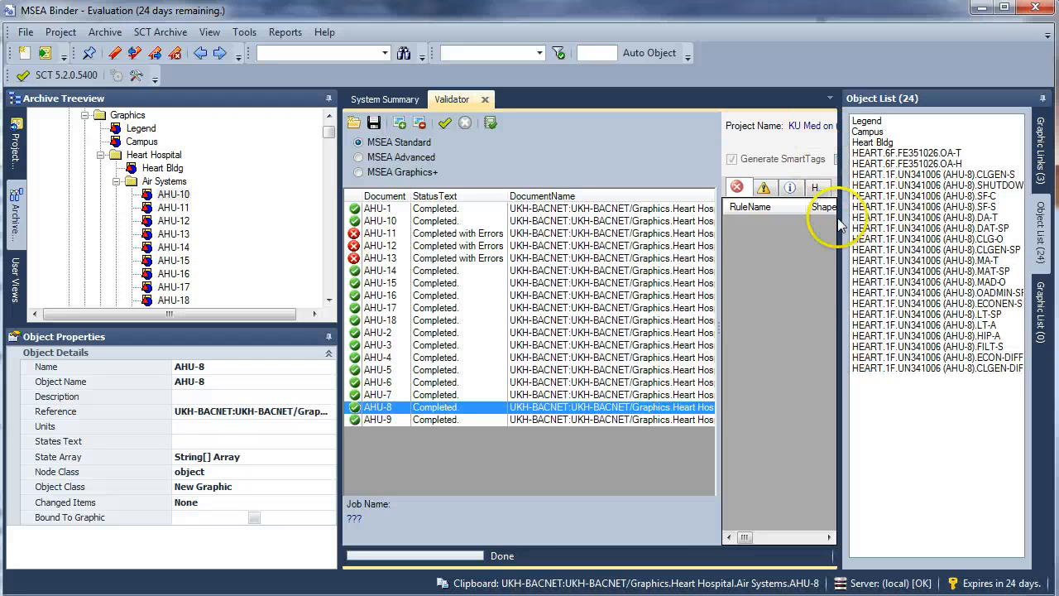
Auto-hide the Object List, widen the validation results area and show the warnings for AHU-8.
{"action": "left_click", "coordinate": [1042, 99]}
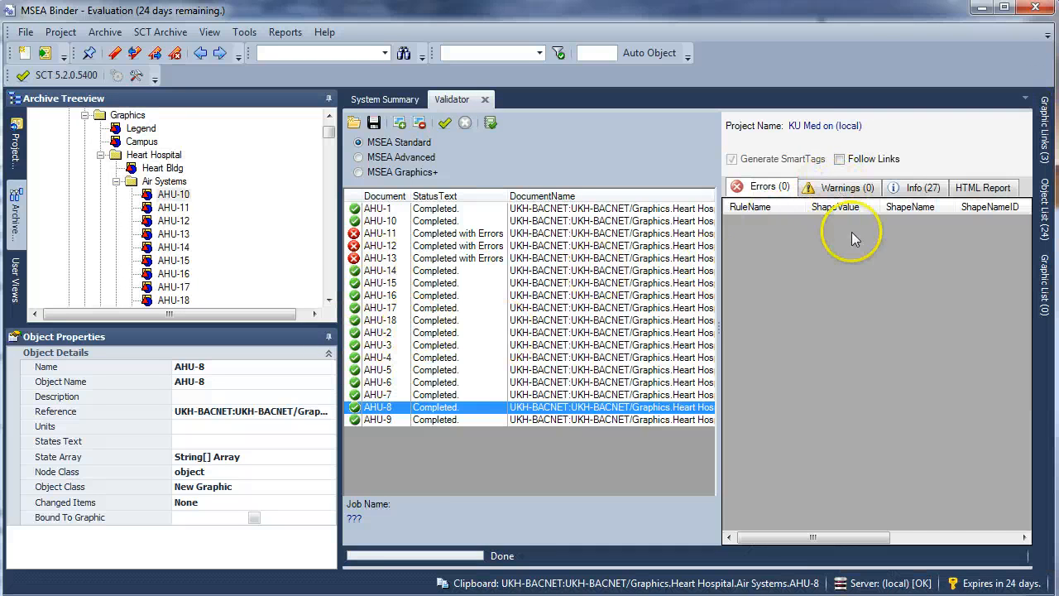
{"action": "left_click_drag", "start_coordinate": [721, 219], "coordinate": [700, 220]}
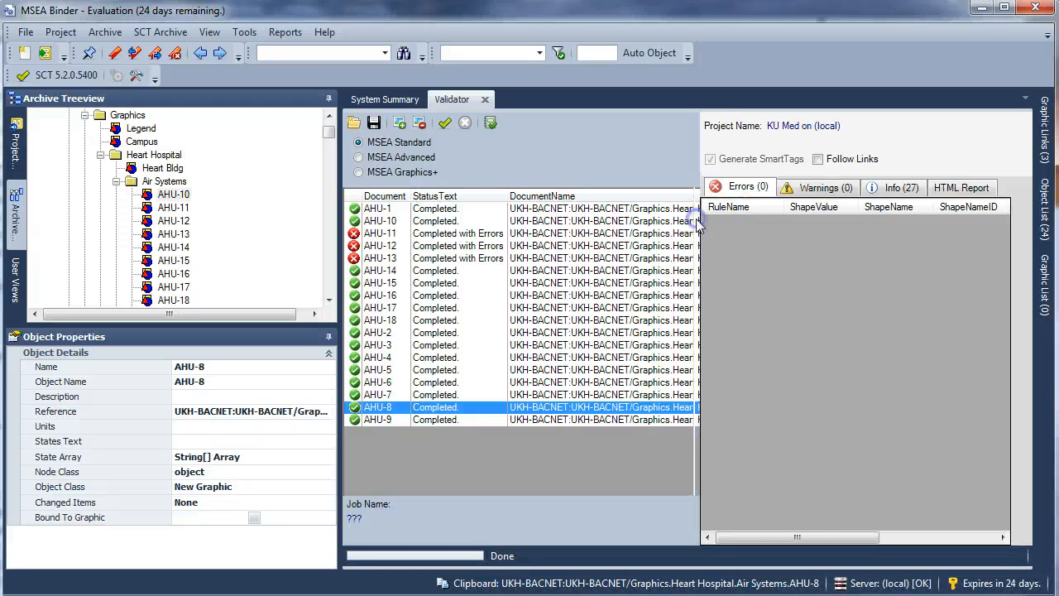
{"action": "left_click", "coordinate": [839, 189]}
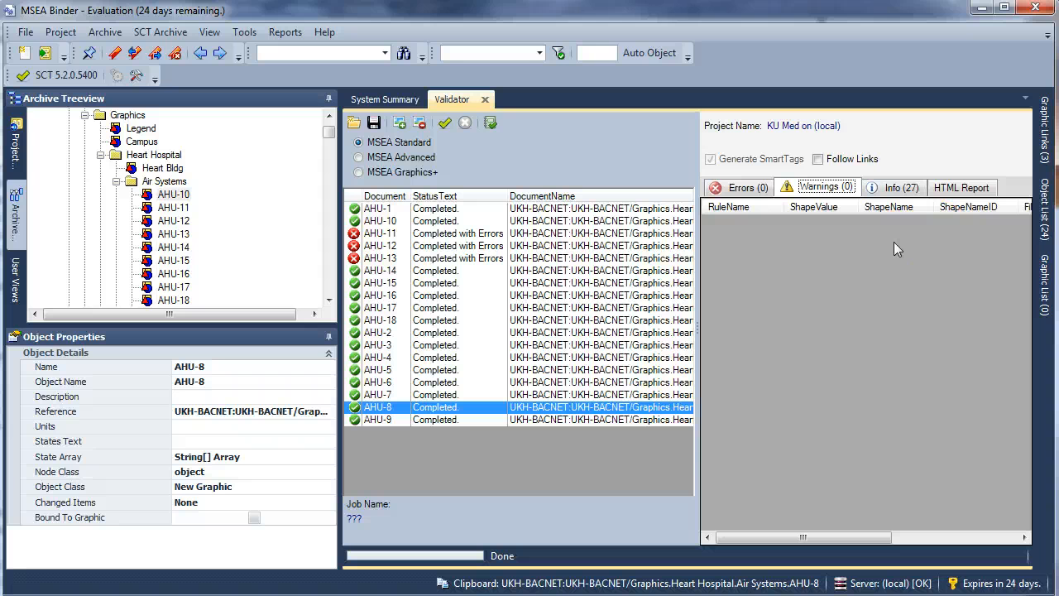
Examine the Info results of the AHU-13 graphic across all columns and sort them by ShapeValue in descending order.
{"action": "left_click", "coordinate": [382, 259]}
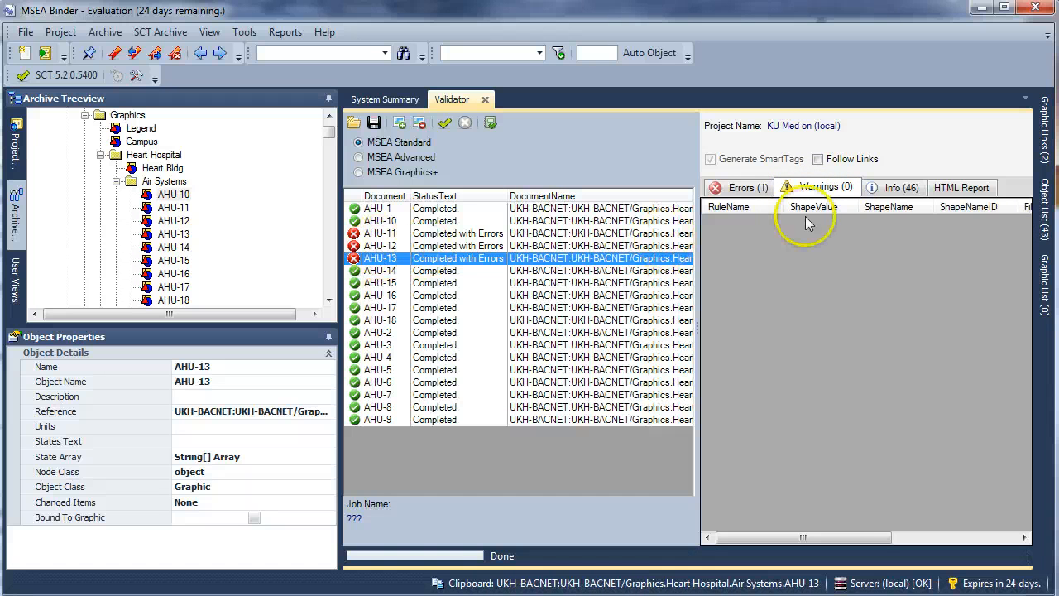
{"action": "left_click", "coordinate": [894, 192]}
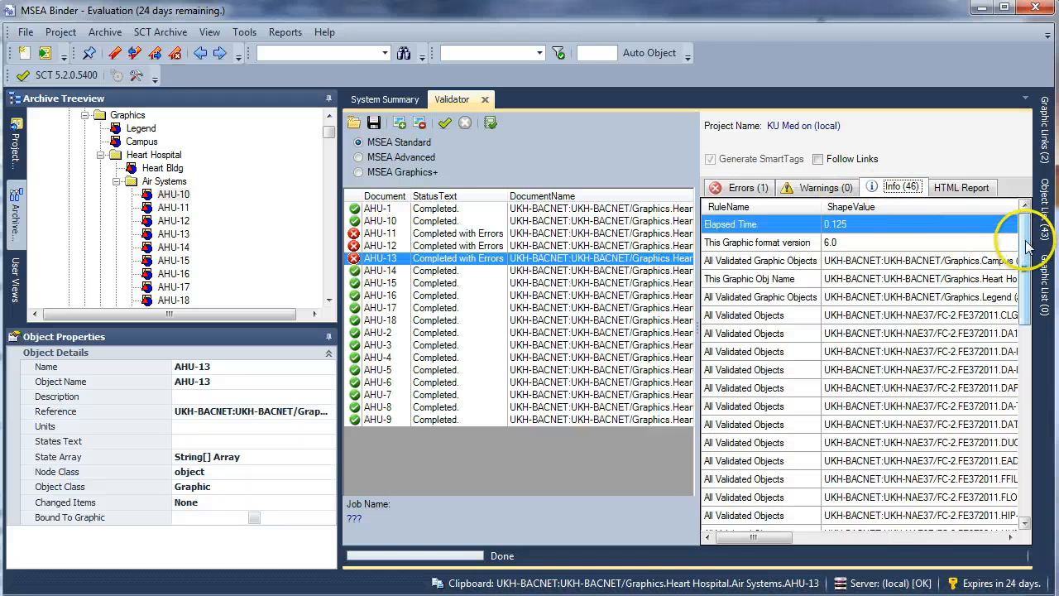
{"action": "left_click_drag", "start_coordinate": [1026, 245], "coordinate": [1036, 443]}
{"action": "left_click_drag", "start_coordinate": [771, 544], "coordinate": [850, 548]}
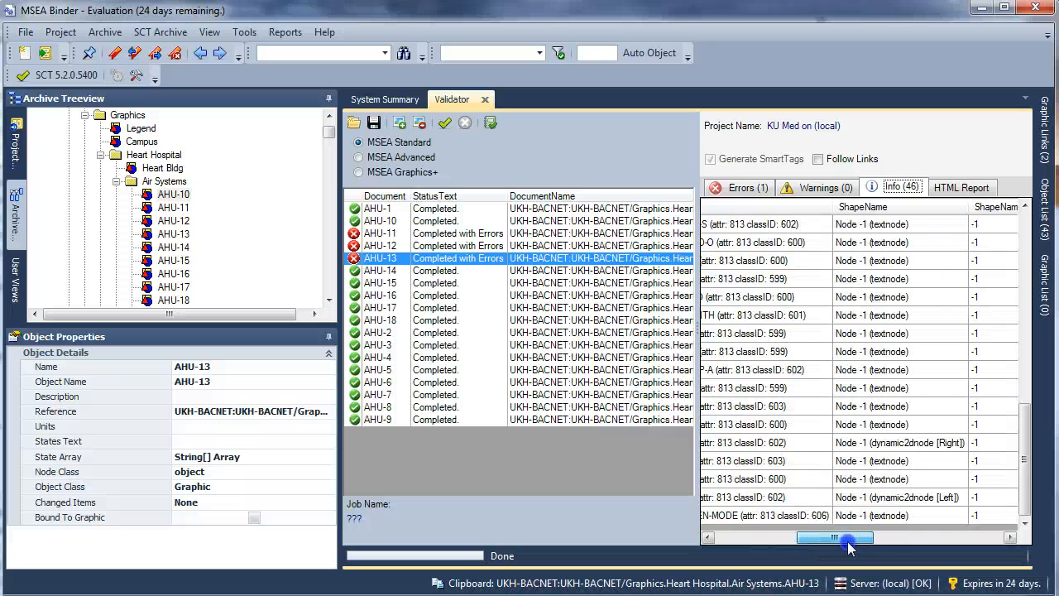
{"action": "left_click_drag", "start_coordinate": [851, 546], "coordinate": [753, 546]}
{"action": "left_click_drag", "start_coordinate": [1025, 447], "coordinate": [1024, 235]}
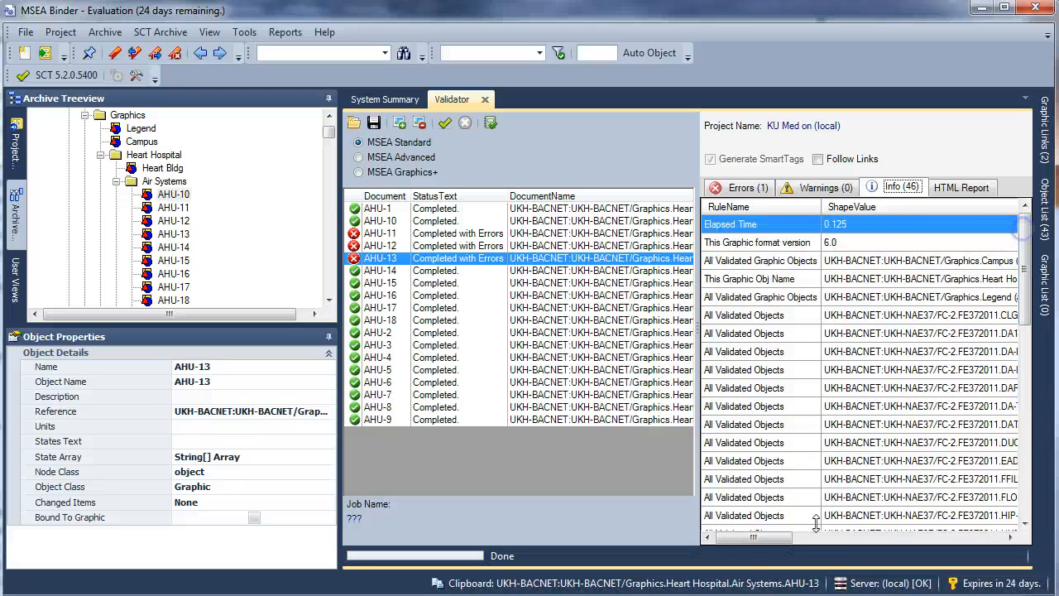
{"action": "mouse_move", "coordinate": [769, 542]}
{"action": "left_mouse_down"}
{"action": "mouse_move", "coordinate": [848, 543]}
{"action": "mouse_move", "coordinate": [776, 539]}
{"action": "left_mouse_up"}
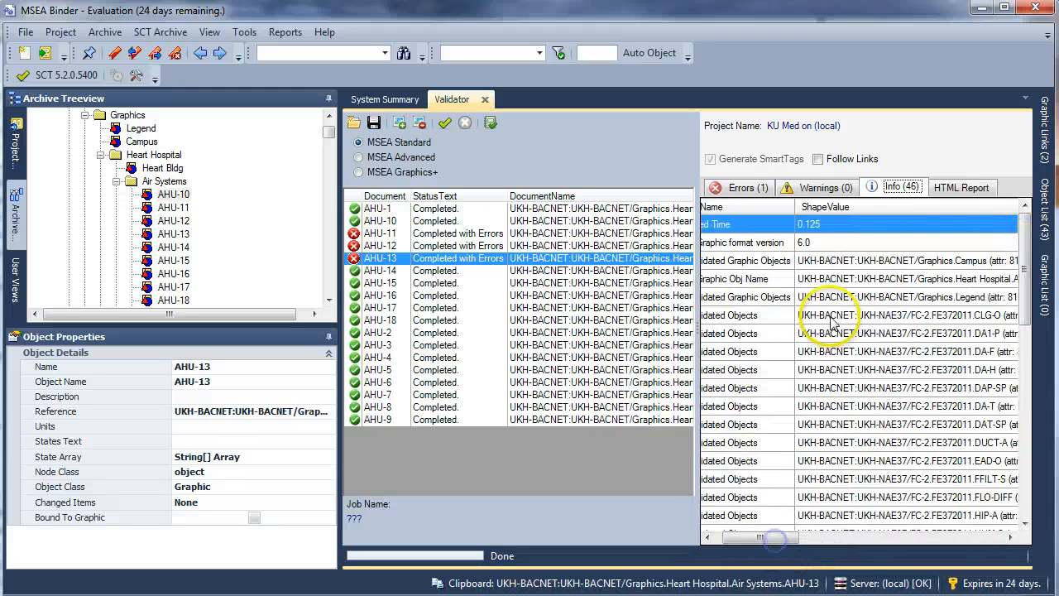
{"action": "left_click", "coordinate": [840, 208]}
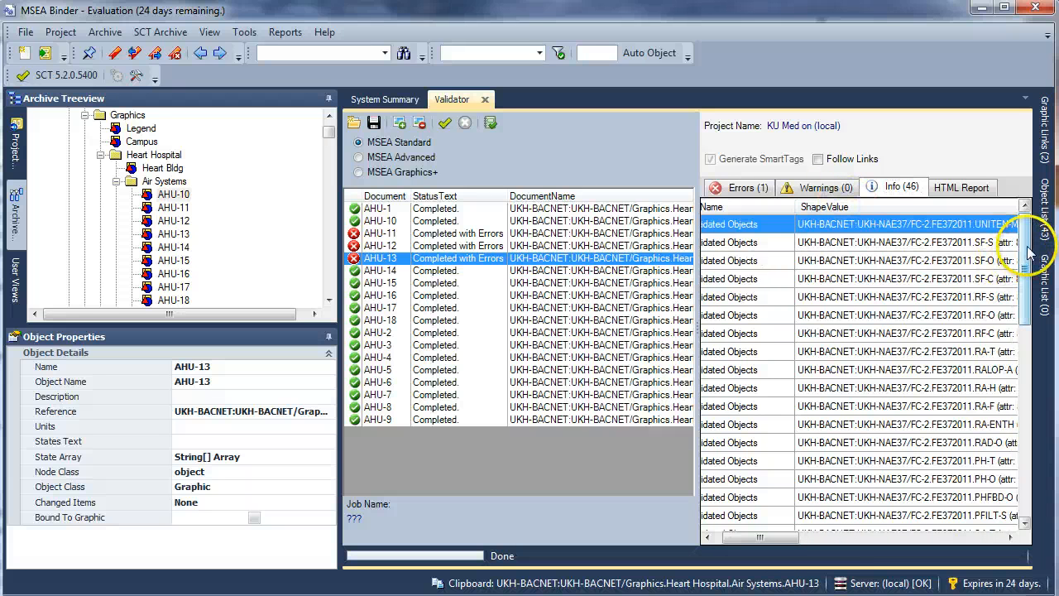
Look through AHU-13's Info results and HTML validation report, and return to its errors.
{"action": "mouse_move", "coordinate": [1028, 252]}
{"action": "left_mouse_down"}
{"action": "mouse_move", "coordinate": [1022, 445]}
{"action": "mouse_move", "coordinate": [1035, 449]}
{"action": "mouse_move", "coordinate": [1021, 240]}
{"action": "left_mouse_up"}
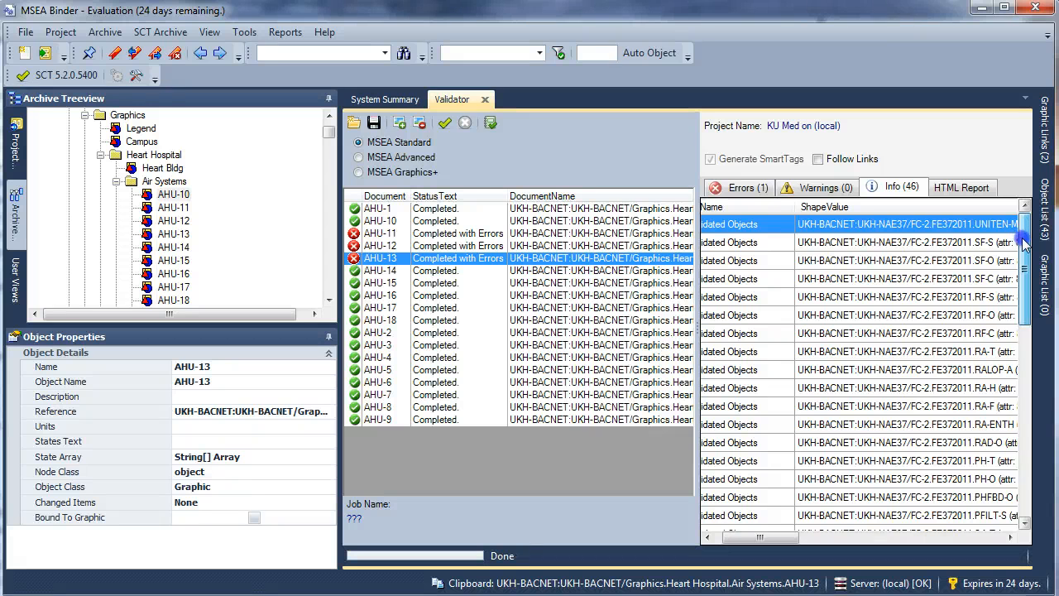
{"action": "left_click_drag", "start_coordinate": [1026, 260], "coordinate": [1029, 214]}
{"action": "left_click_drag", "start_coordinate": [1033, 315], "coordinate": [1023, 230]}
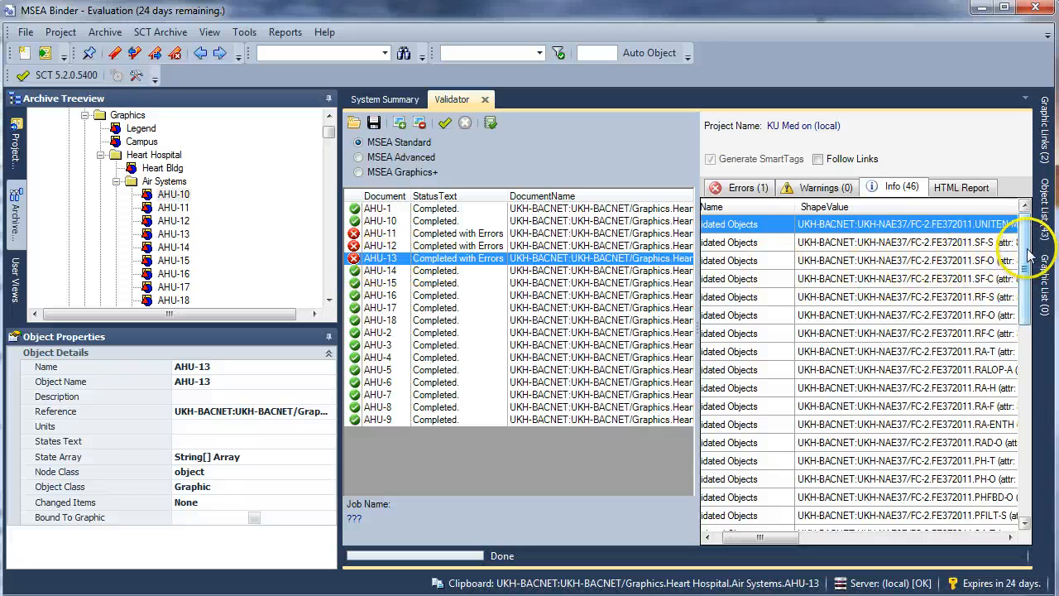
{"action": "mouse_move", "coordinate": [1026, 248]}
{"action": "left_mouse_down"}
{"action": "mouse_move", "coordinate": [1030, 445]}
{"action": "mouse_move", "coordinate": [1022, 232]}
{"action": "left_mouse_up"}
{"action": "left_click", "coordinate": [962, 187]}
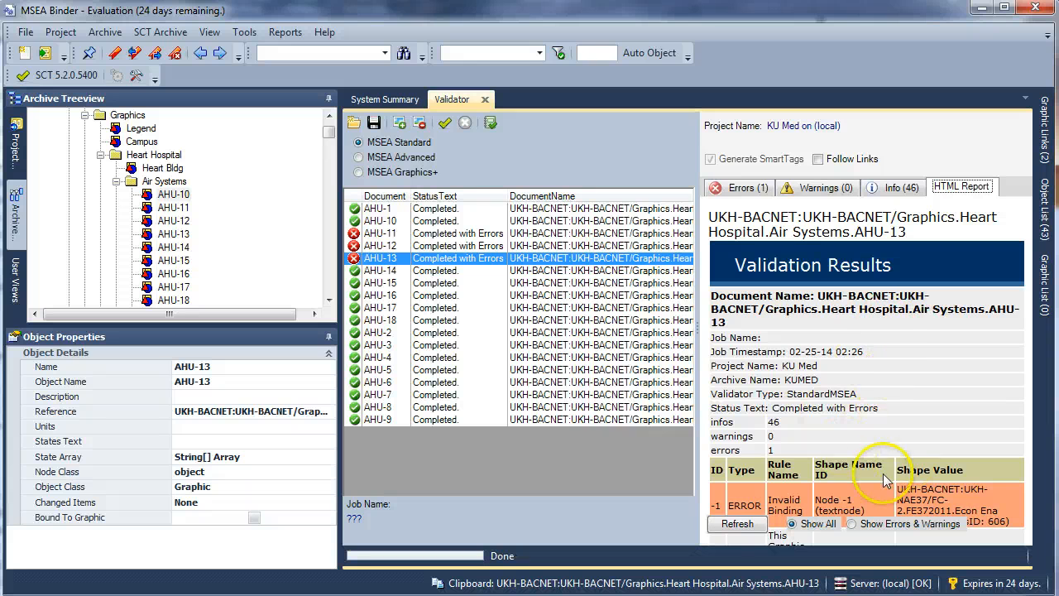
{"action": "right_click", "coordinate": [921, 330]}
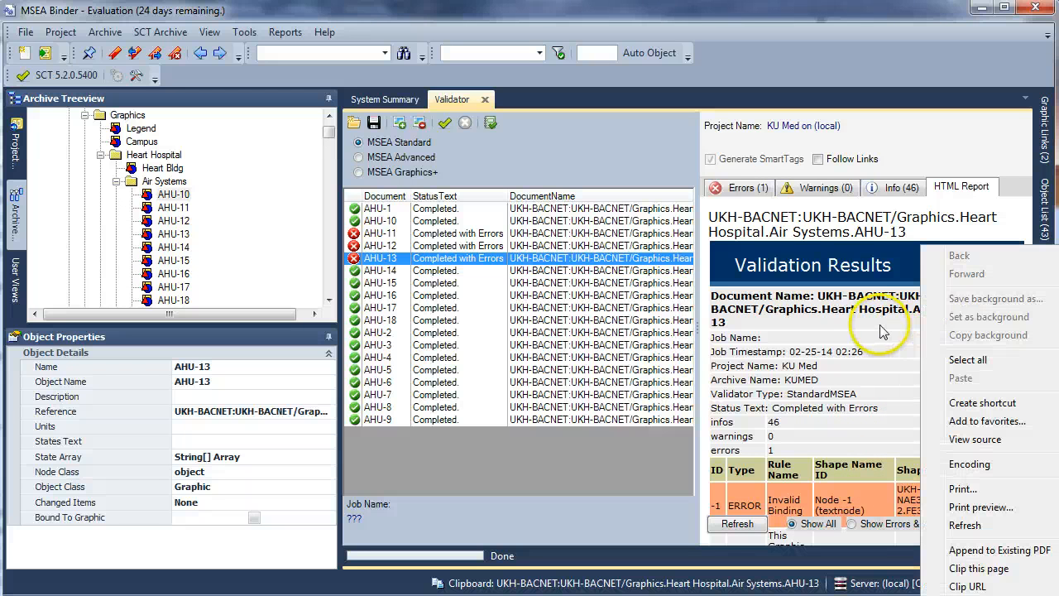
{"action": "left_click", "coordinate": [891, 259]}
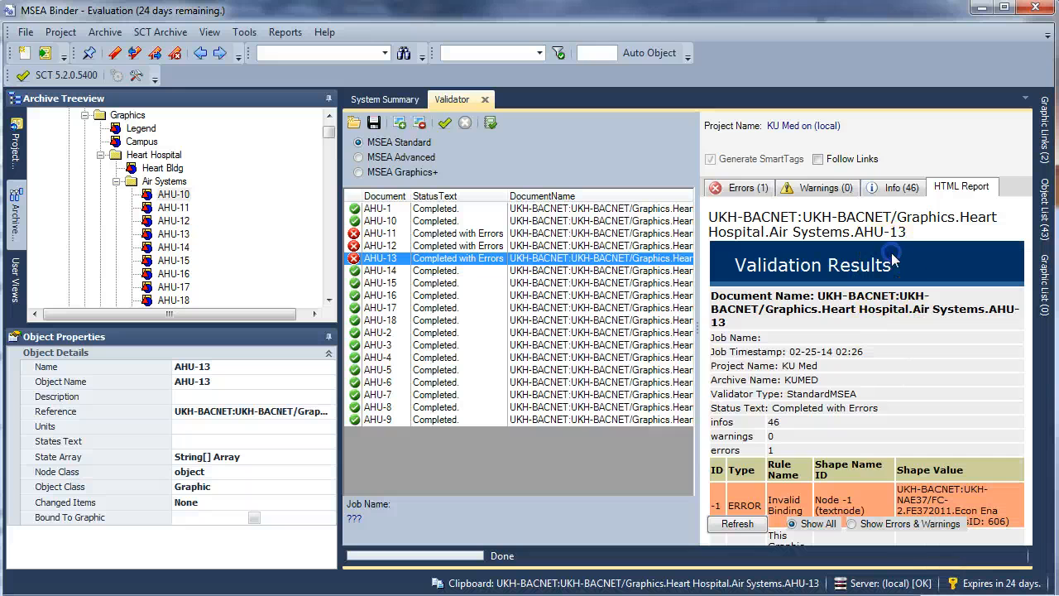
{"action": "left_click", "coordinate": [751, 188]}
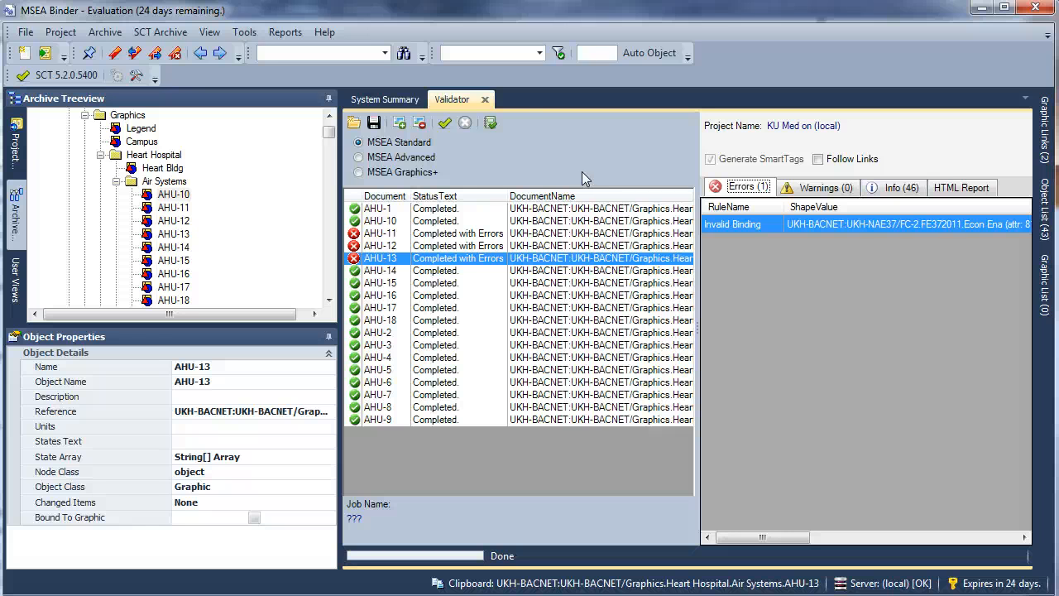
Clear the validation list and select the Main Hospital template graphics from POS-ISO BOOSTER through VAV-RH.
{"action": "left_click", "coordinate": [420, 124]}
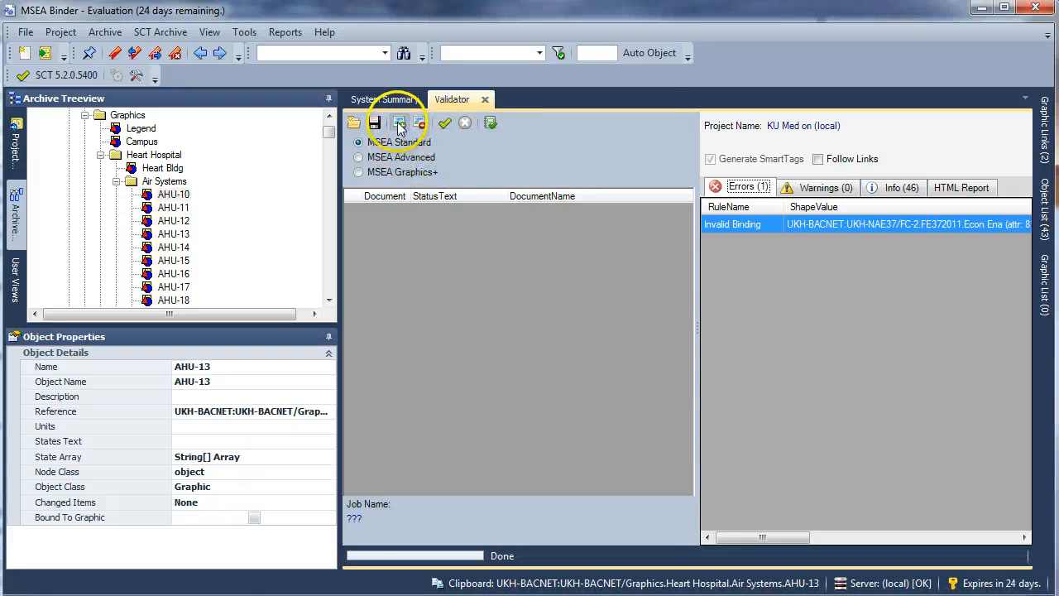
{"action": "left_click", "coordinate": [399, 123]}
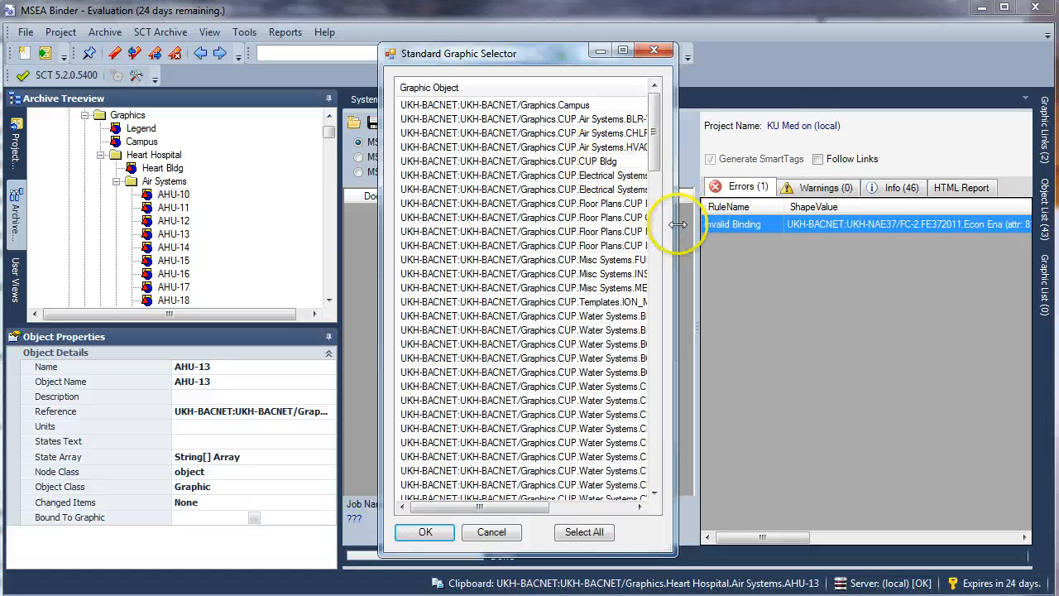
{"action": "left_click_drag", "start_coordinate": [676, 232], "coordinate": [815, 228]}
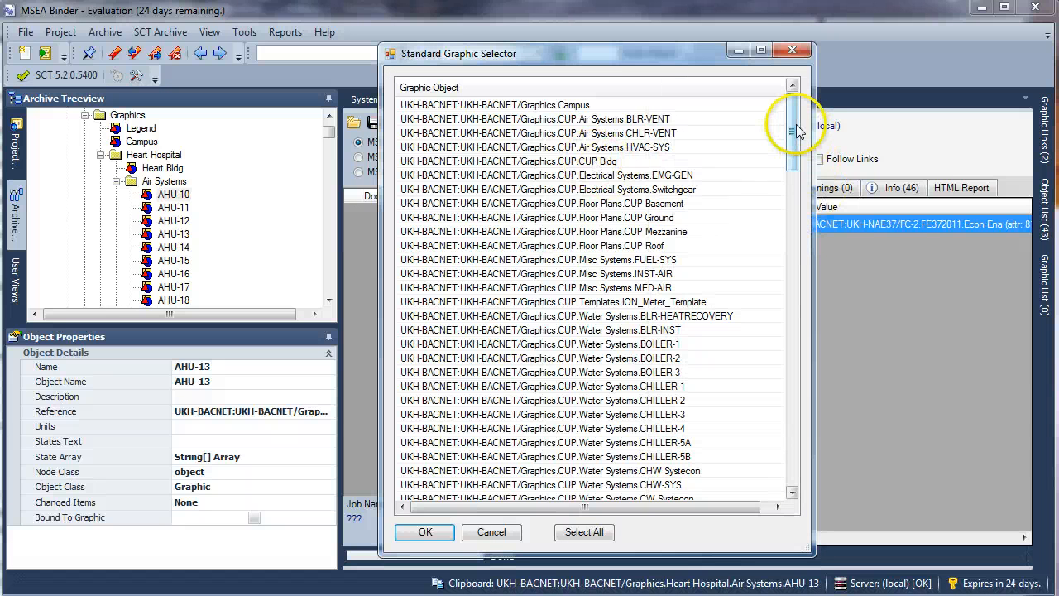
{"action": "left_click_drag", "start_coordinate": [796, 130], "coordinate": [815, 482]}
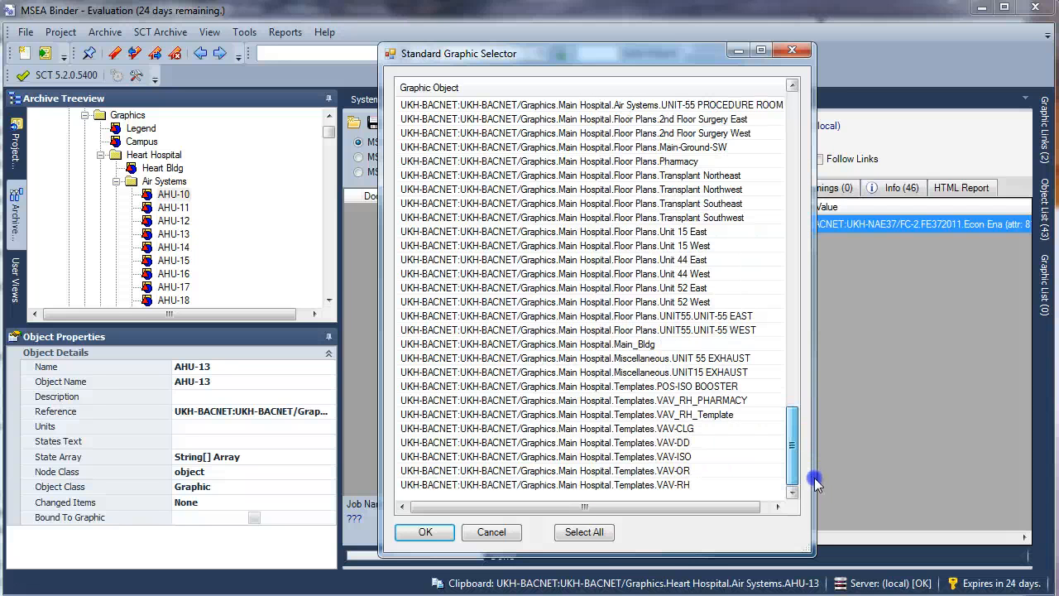
{"action": "left_click", "coordinate": [687, 386]}
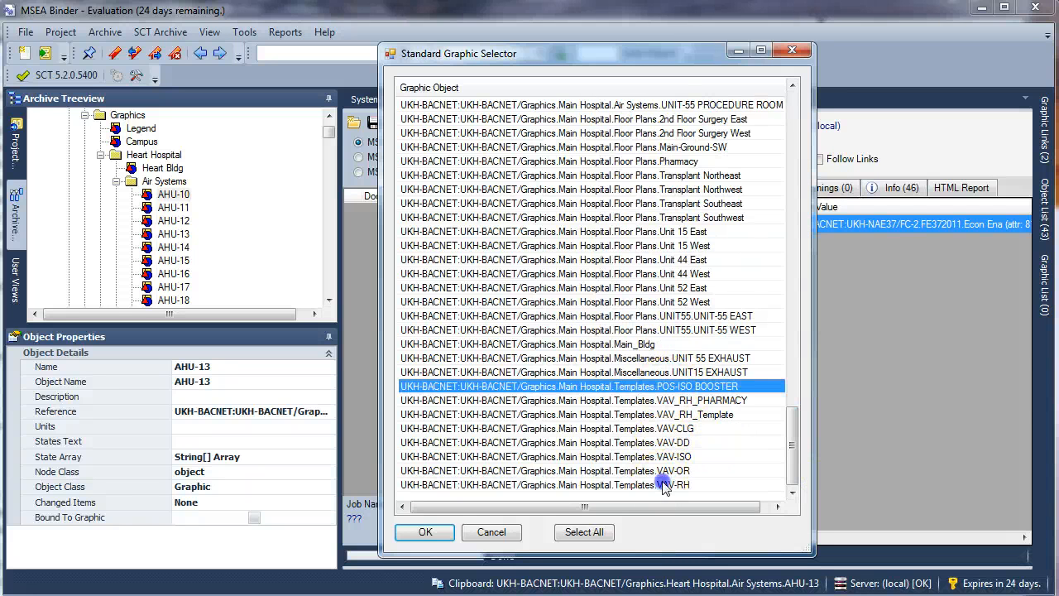
{"action": "left_click", "coordinate": [666, 486], "text": "shift"}
Extend the selection with the Heart Hospital template graphics from ISO-Pressure_Template through VAV-RH_Template.
{"action": "left_click_drag", "start_coordinate": [792, 476], "coordinate": [790, 393]}
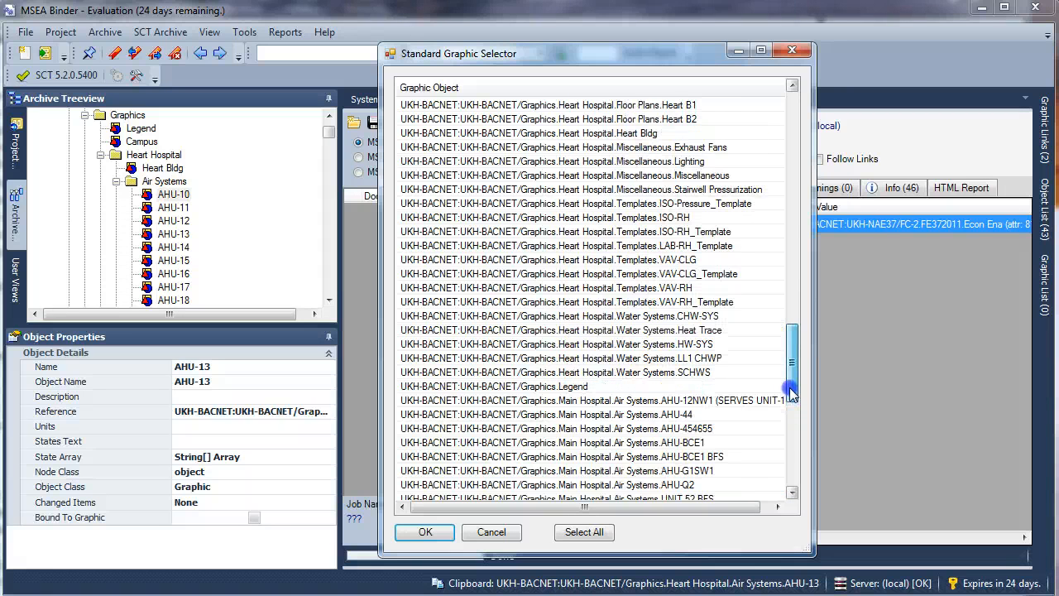
{"action": "left_click", "coordinate": [641, 301]}
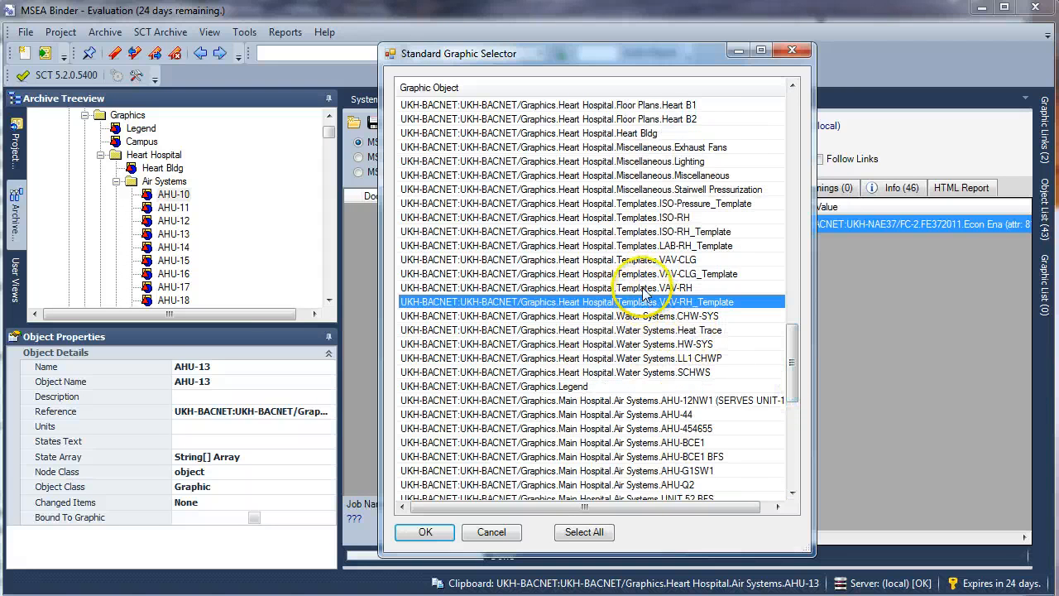
{"action": "left_click", "coordinate": [643, 287], "text": "shift"}
{"action": "left_click", "coordinate": [644, 273], "text": "shift"}
{"action": "left_click", "coordinate": [645, 259], "text": "shift"}
{"action": "left_click", "coordinate": [647, 245], "text": "shift"}
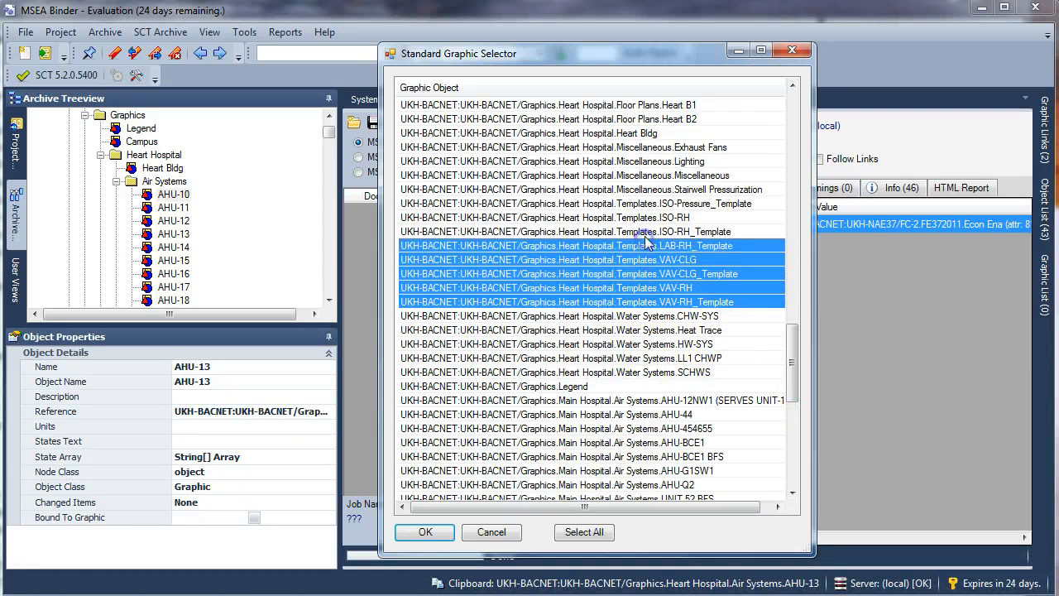
{"action": "left_click", "coordinate": [648, 231], "text": "shift"}
{"action": "left_click", "coordinate": [650, 217], "text": "shift"}
{"action": "left_click", "coordinate": [654, 203], "text": "shift"}
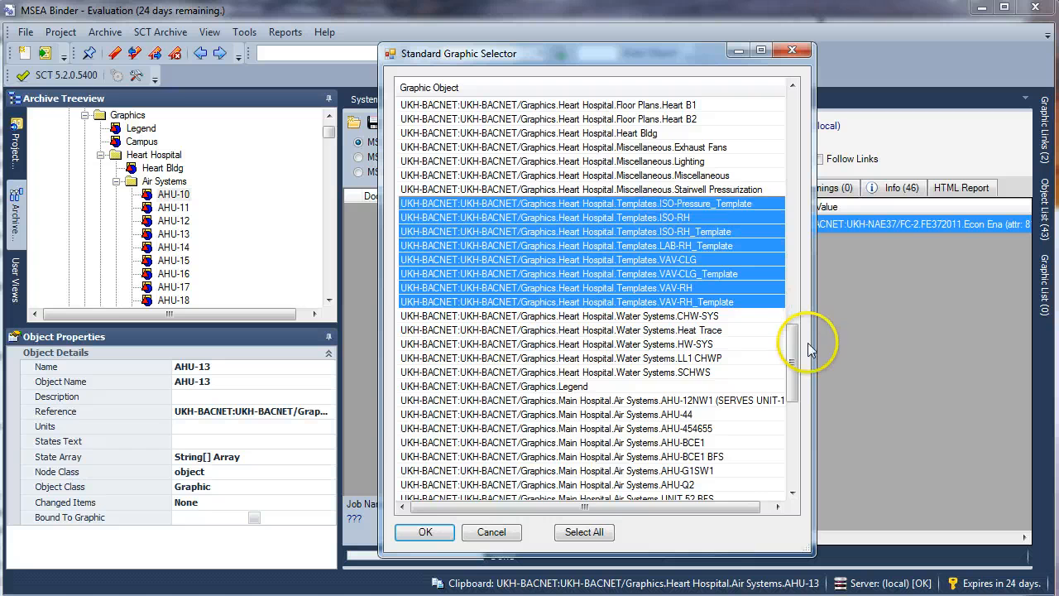
Include the CUP ION_Meter_Template graphic and add all selected templates to the validation list.
{"action": "left_click_drag", "start_coordinate": [800, 356], "coordinate": [787, 143]}
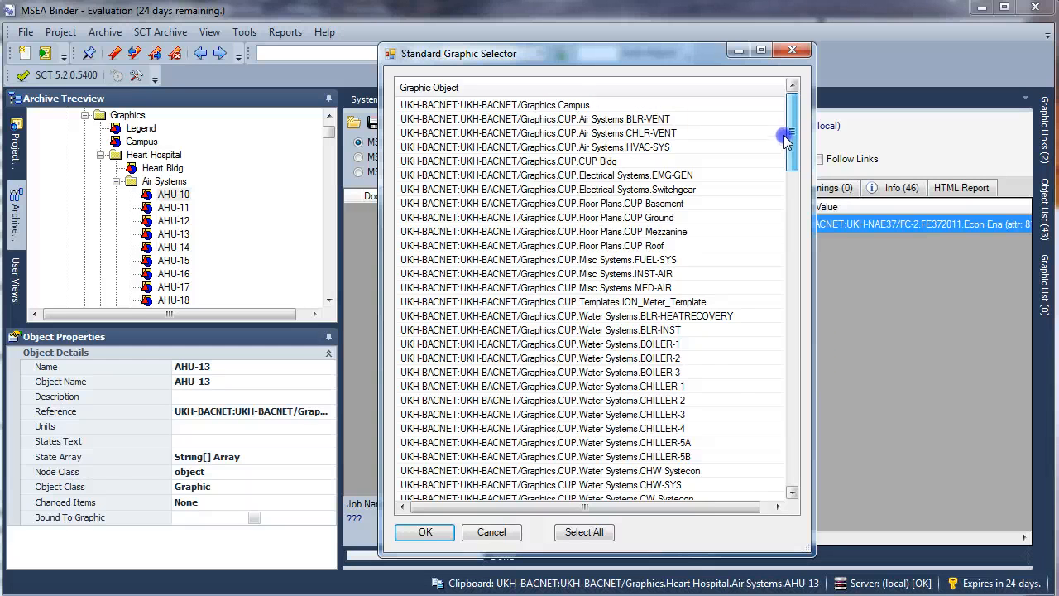
{"action": "left_click", "coordinate": [670, 302]}
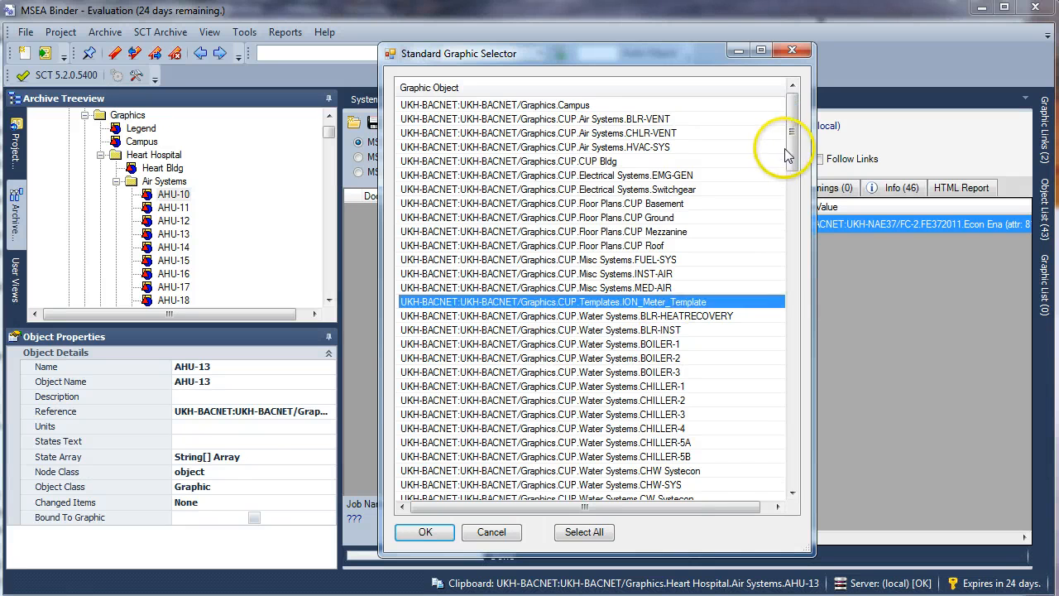
{"action": "left_click_drag", "start_coordinate": [788, 153], "coordinate": [806, 466]}
{"action": "left_click", "coordinate": [425, 532]}
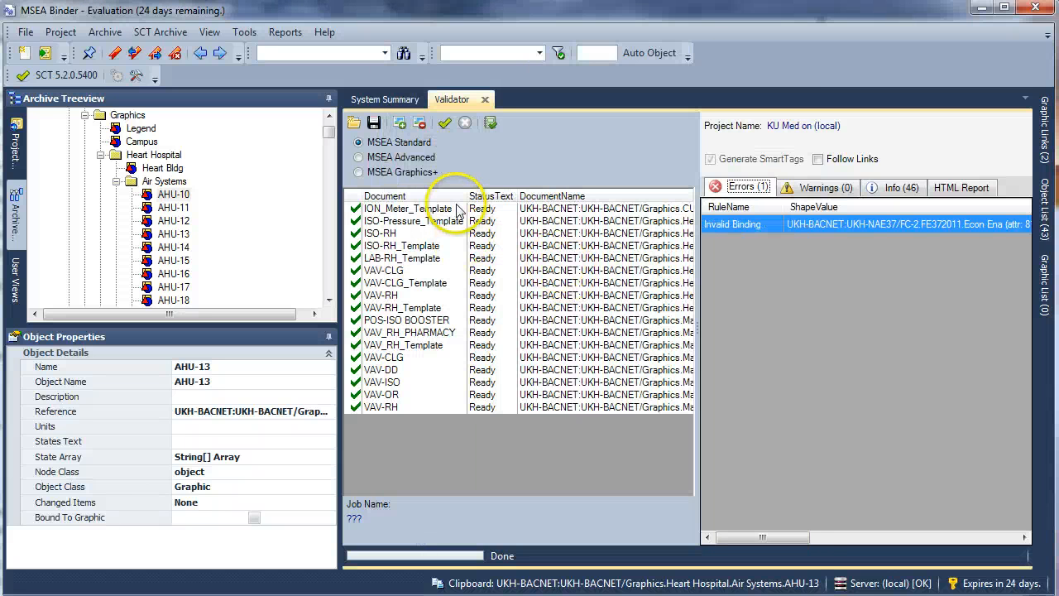
Validate the template graphics and check the errors of VAV_RH_Template and the warnings of ISO-Pressure_Template.
{"action": "left_click", "coordinate": [445, 124]}
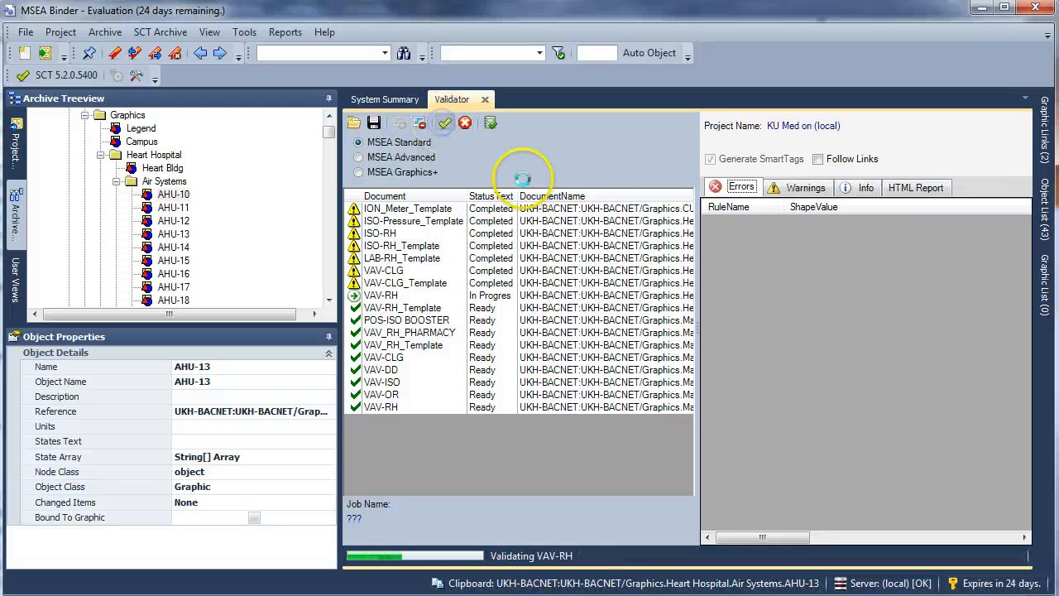
{"action": "left_click", "coordinate": [385, 346]}
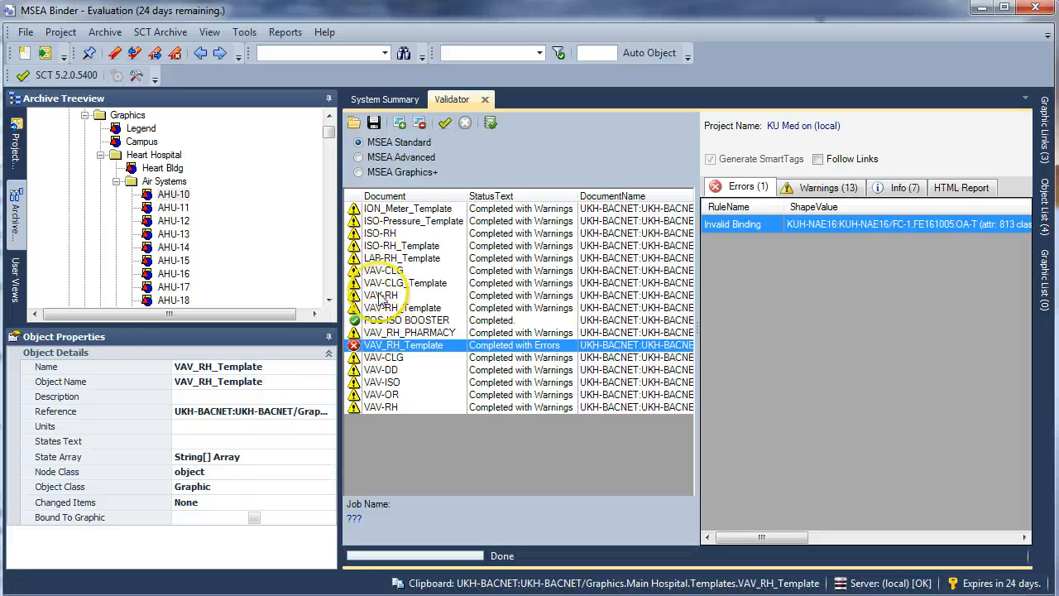
{"action": "left_click", "coordinate": [430, 222]}
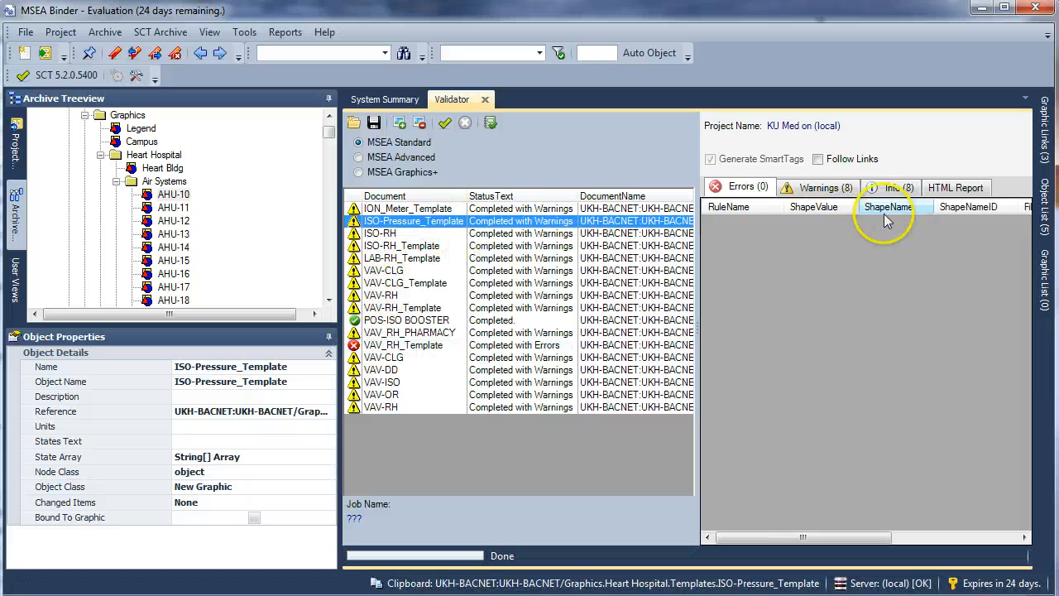
{"action": "left_click", "coordinate": [818, 189]}
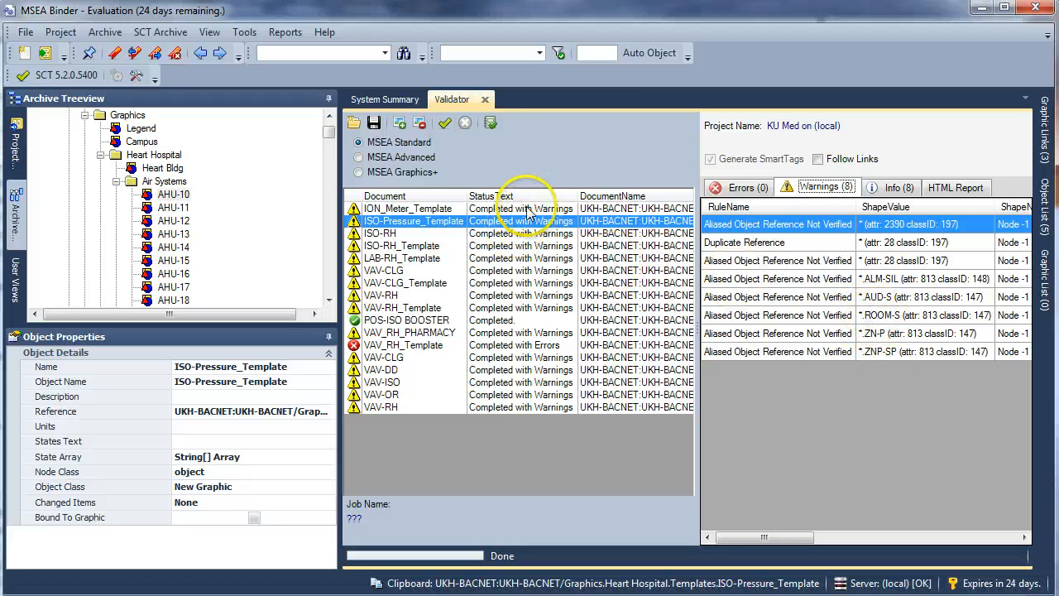
Replace the validation list with the Heart Hospital floor plan graphics from Heart 1st North through Heart B2.
{"action": "left_click", "coordinate": [419, 123]}
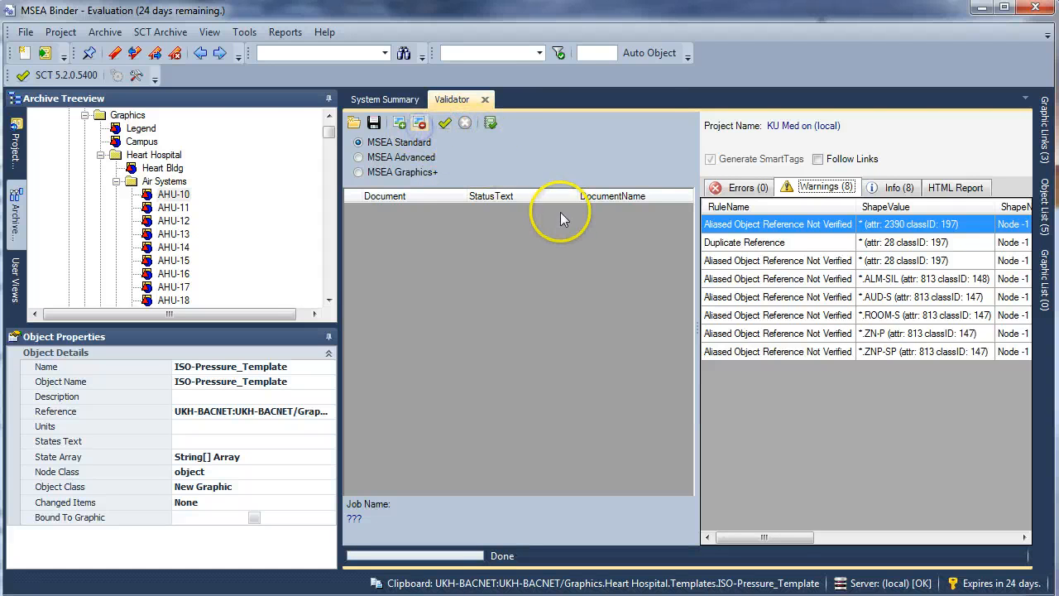
{"action": "left_click", "coordinate": [400, 123]}
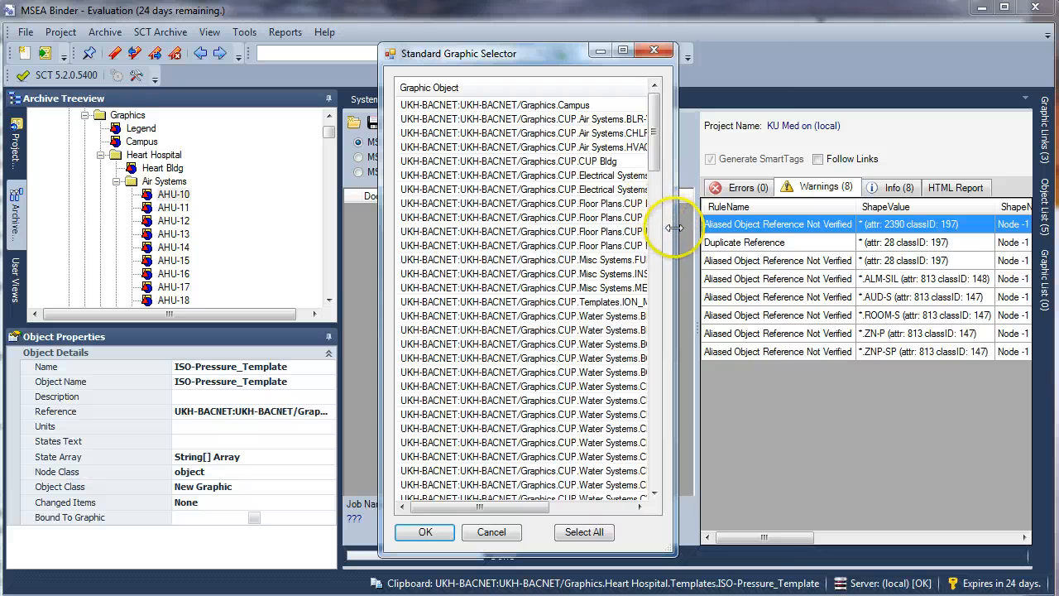
{"action": "left_click_drag", "start_coordinate": [676, 220], "coordinate": [792, 240]}
{"action": "left_click_drag", "start_coordinate": [767, 157], "coordinate": [786, 289]}
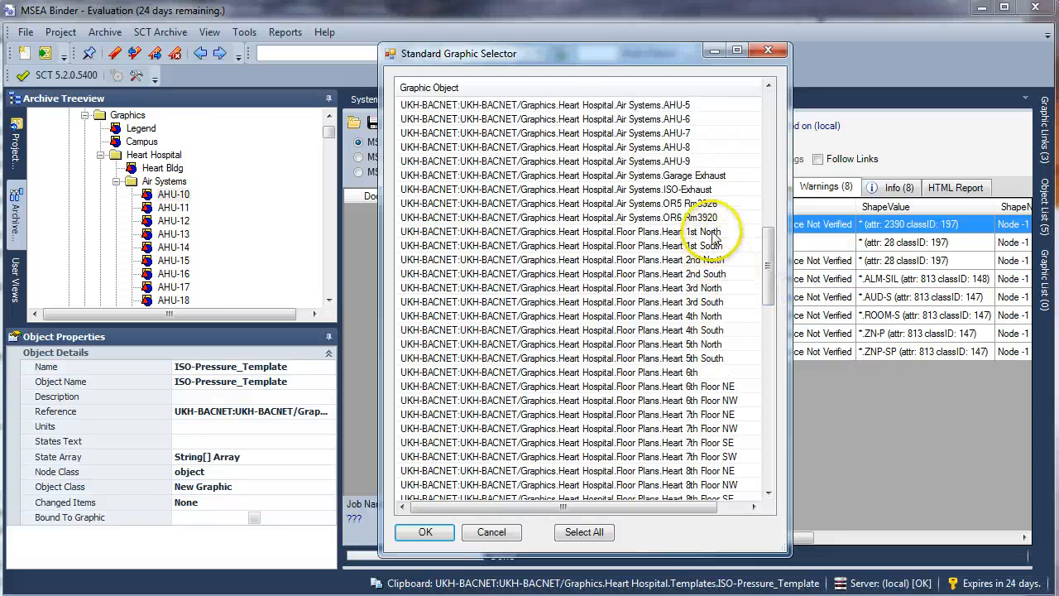
{"action": "left_click", "coordinate": [702, 233]}
{"action": "scroll", "coordinate": [772, 294], "scroll_direction": "down", "scroll_amount": 5}
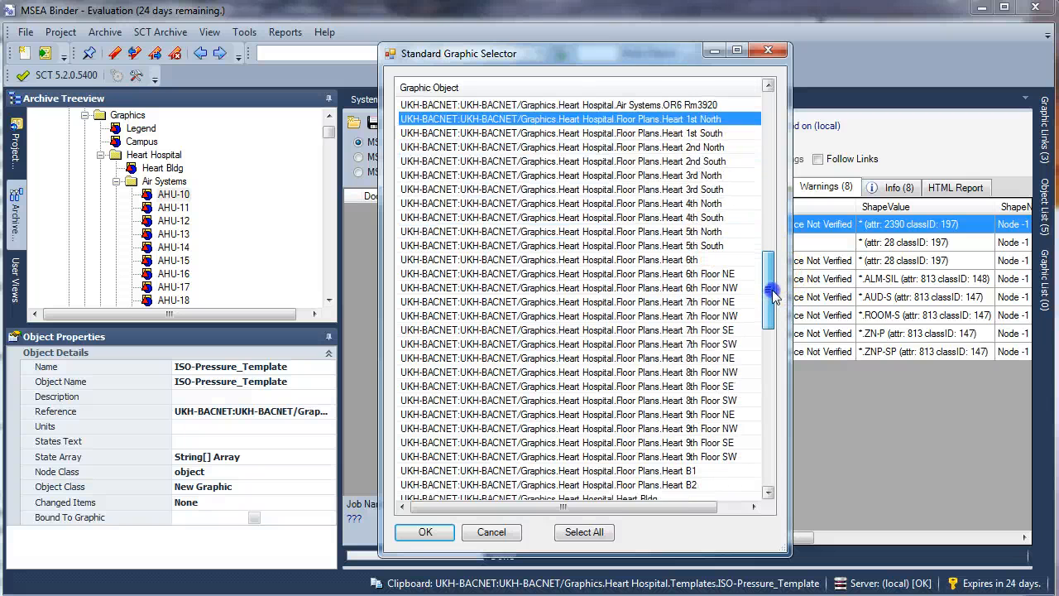
{"action": "left_click", "coordinate": [684, 372], "text": "shift"}
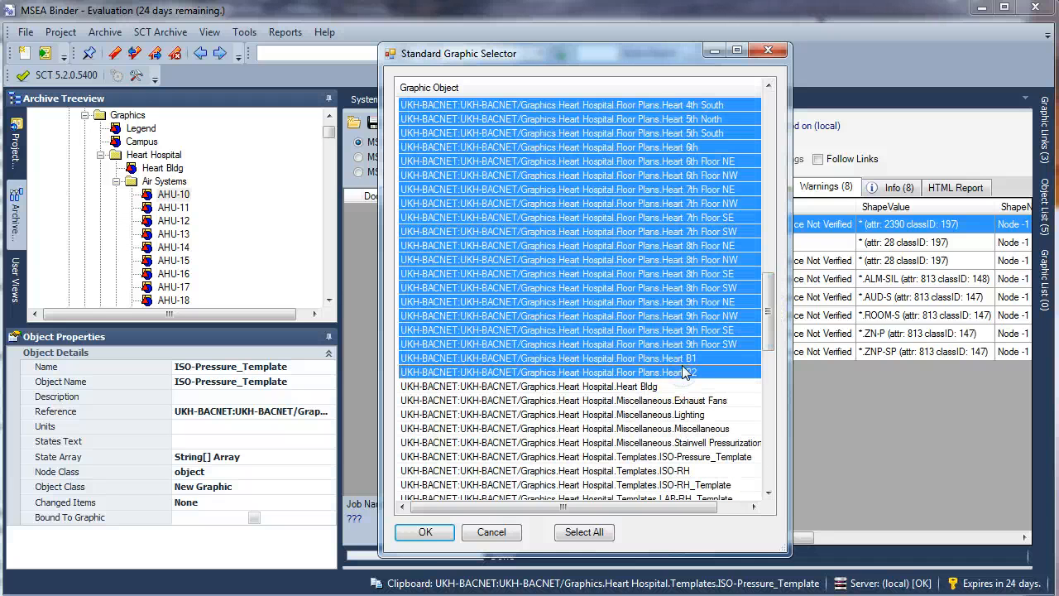
{"action": "left_click", "coordinate": [425, 534]}
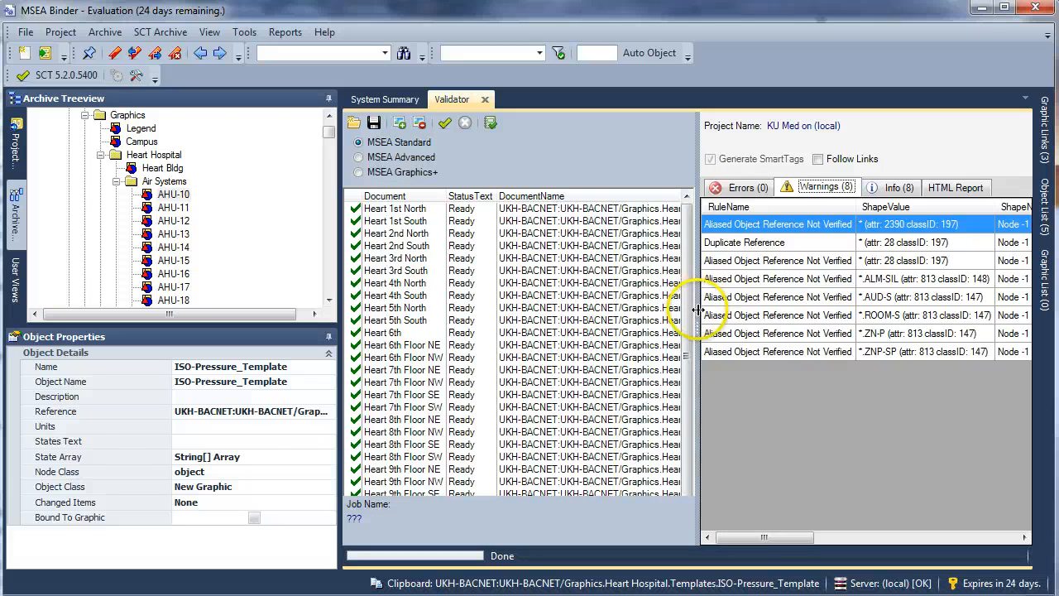
Widen the document list, enable Follow Links and validate the Heart Hospital floor plans.
{"action": "left_click_drag", "start_coordinate": [697, 310], "coordinate": [766, 245]}
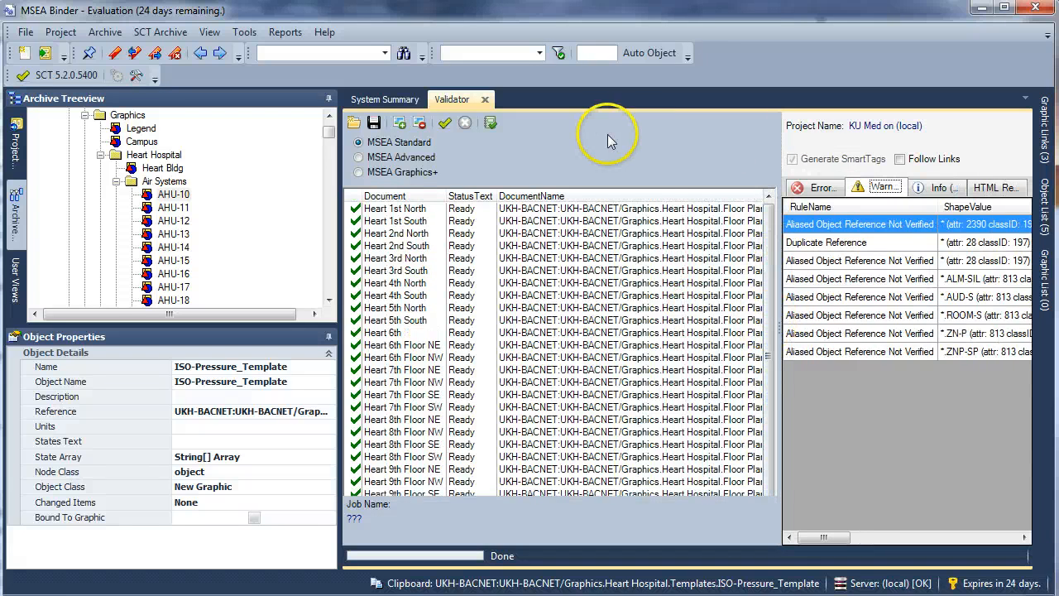
{"action": "left_click", "coordinate": [903, 163]}
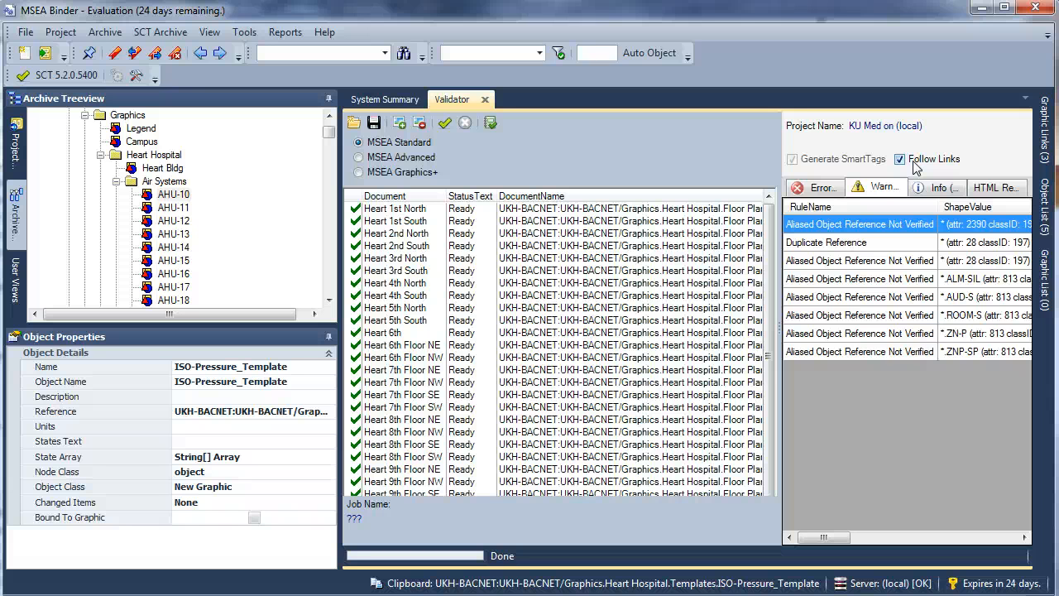
{"action": "left_click", "coordinate": [444, 125]}
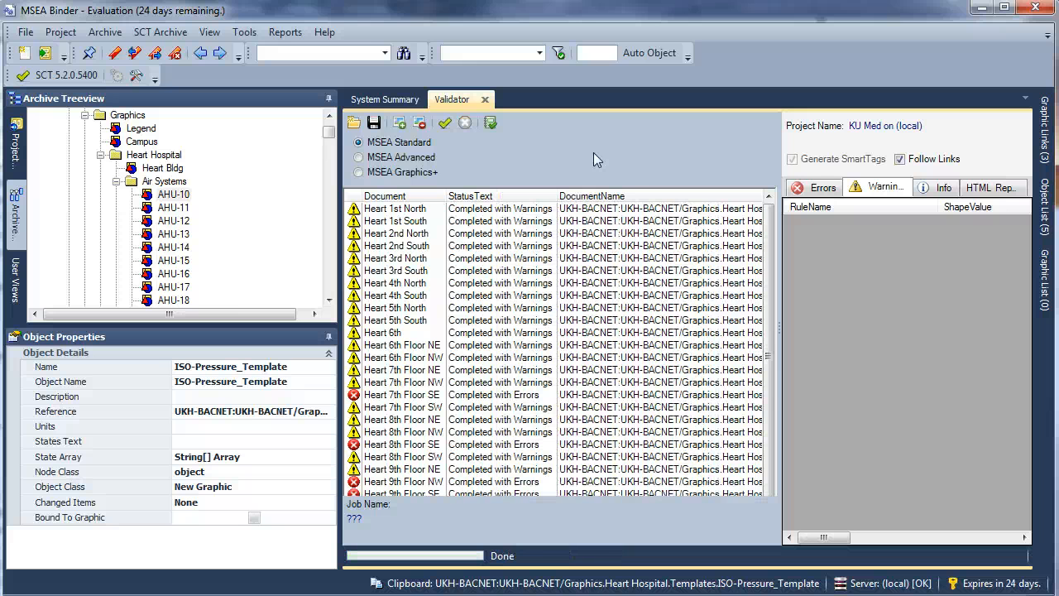
Check the errors of Heart 1st North, Heart 7th Floor NW and Heart 7th Floor SE, and widen the results area.
{"action": "left_click", "coordinate": [416, 211]}
{"action": "left_click", "coordinate": [826, 189]}
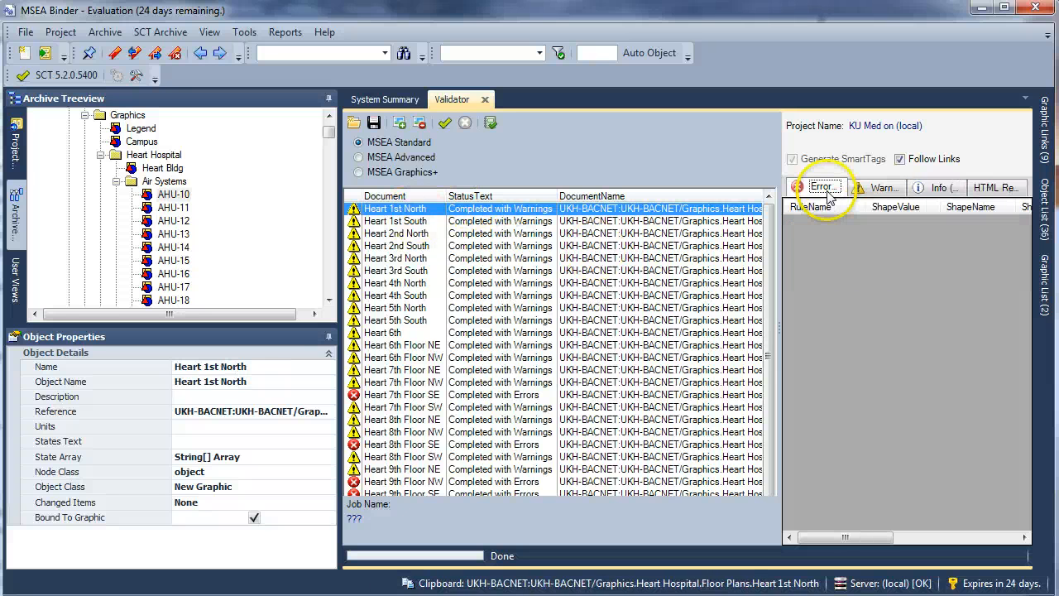
{"action": "left_click", "coordinate": [464, 384]}
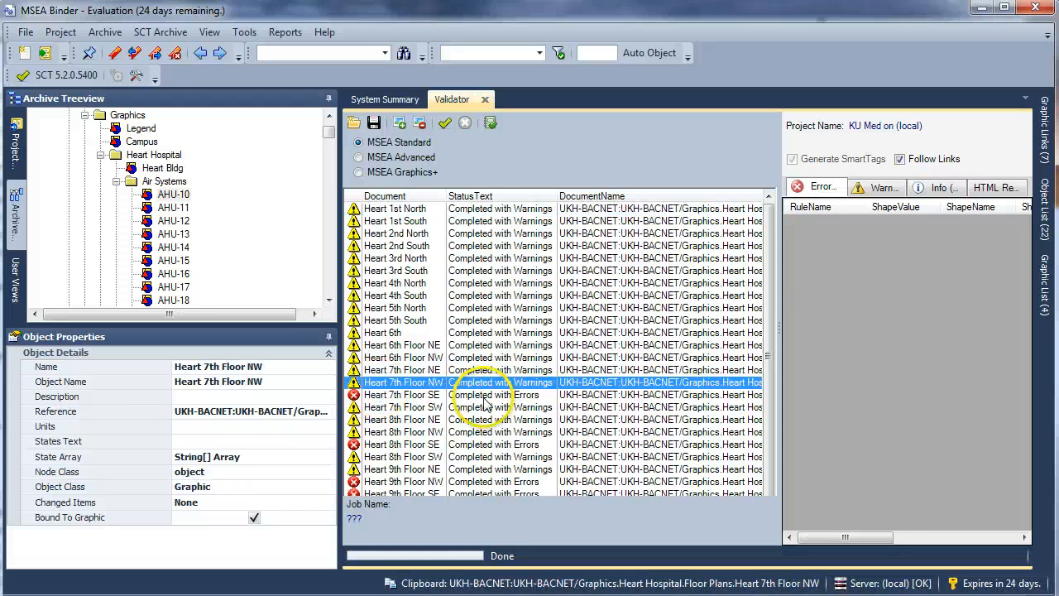
{"action": "left_click", "coordinate": [402, 396]}
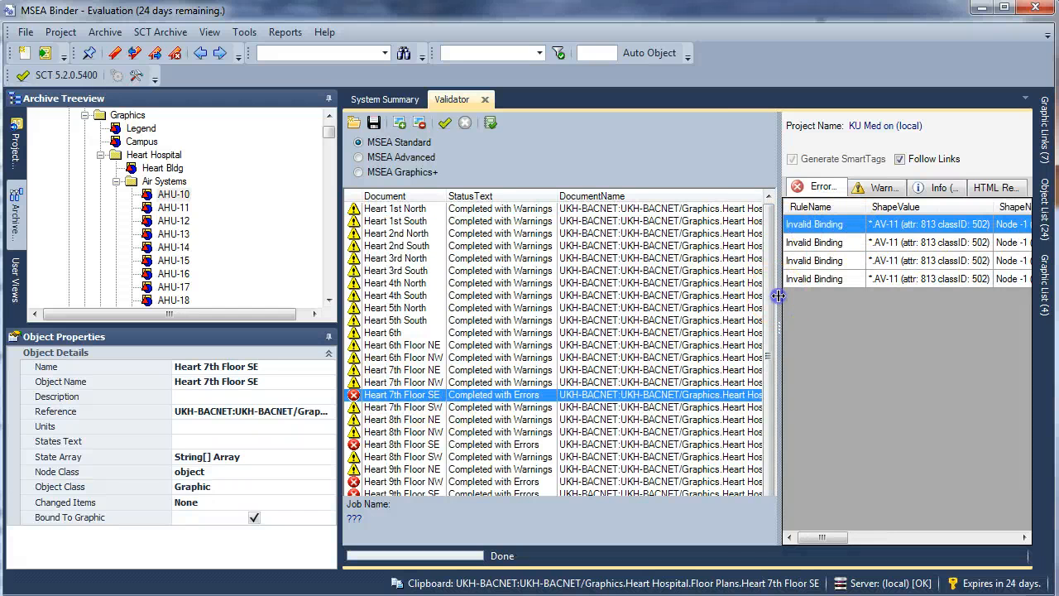
{"action": "left_click_drag", "start_coordinate": [778, 295], "coordinate": [720, 291]}
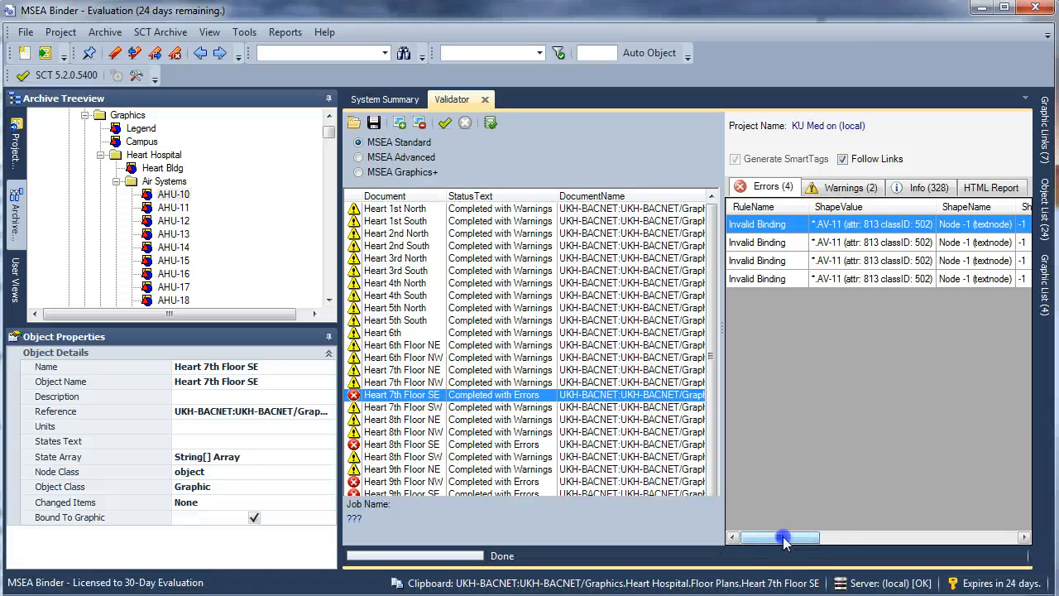
Examine the template and alias references of each Invalid Binding error for Heart 7th Floor SE.
{"action": "left_click_drag", "start_coordinate": [782, 538], "coordinate": [938, 558]}
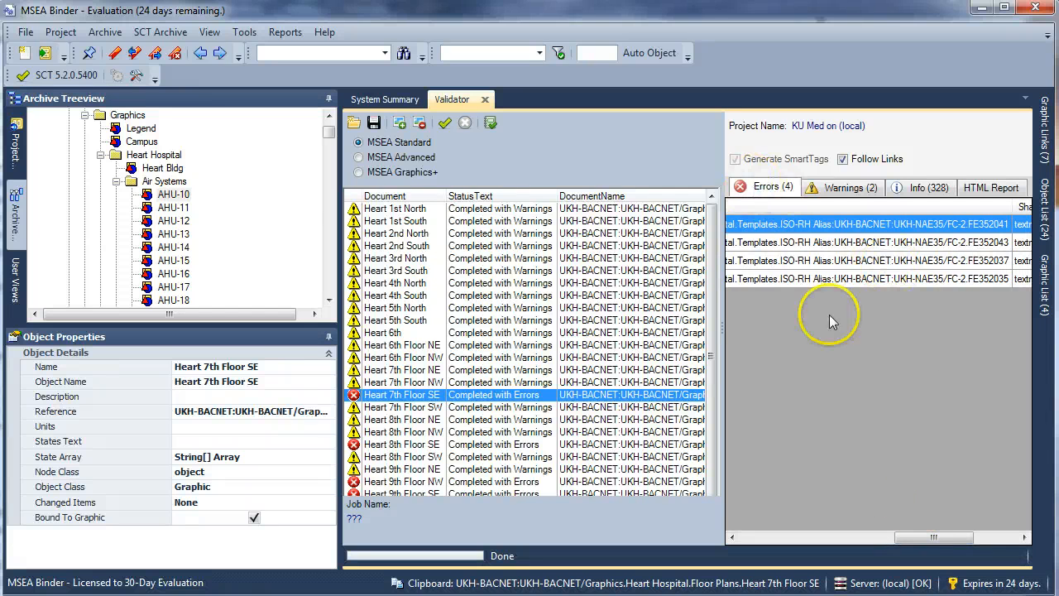
{"action": "left_click_drag", "start_coordinate": [944, 538], "coordinate": [963, 552]}
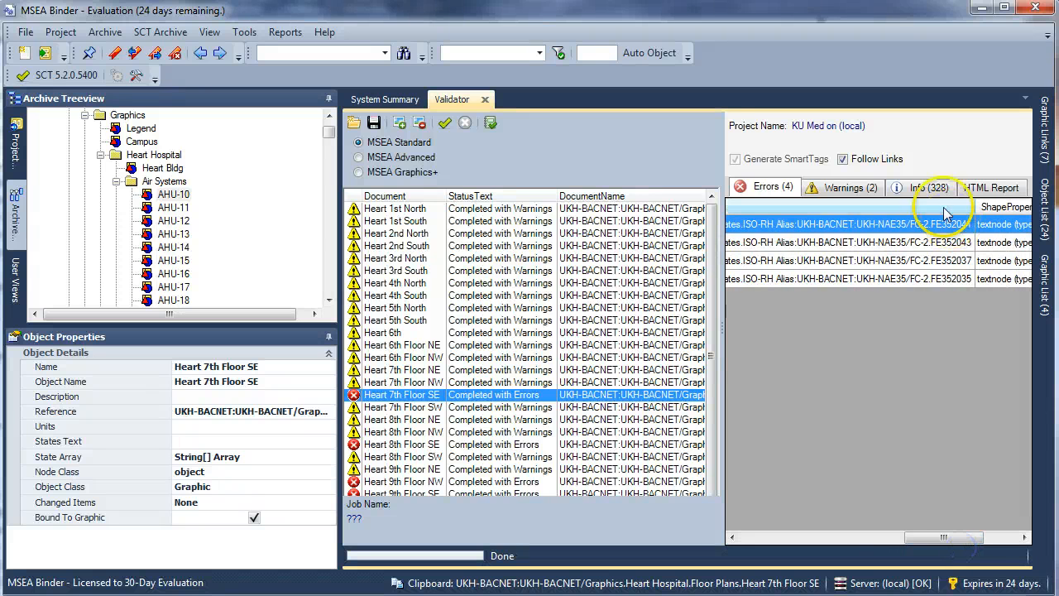
{"action": "left_click", "coordinate": [946, 241]}
{"action": "left_click", "coordinate": [945, 262]}
{"action": "left_click", "coordinate": [949, 280]}
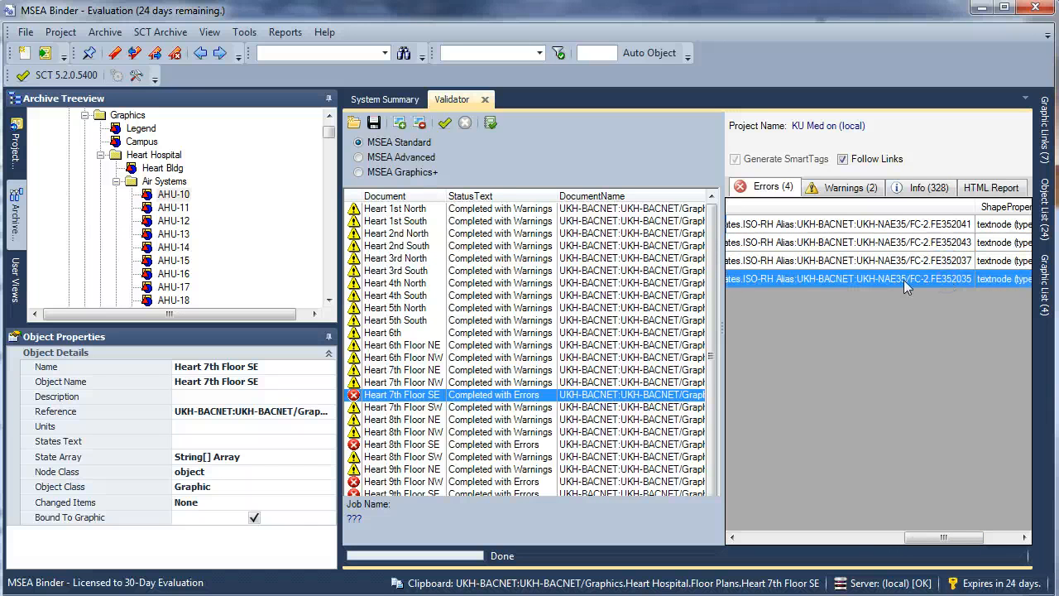
{"action": "left_click", "coordinate": [960, 261]}
{"action": "left_click", "coordinate": [956, 242]}
{"action": "left_click", "coordinate": [954, 229]}
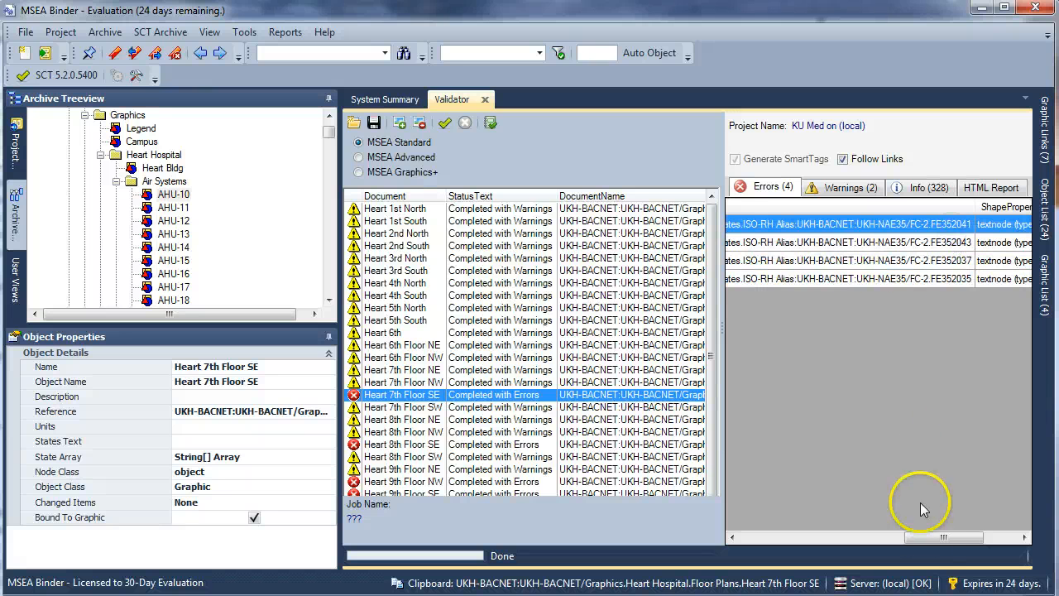
{"action": "left_click_drag", "start_coordinate": [951, 539], "coordinate": [756, 540]}
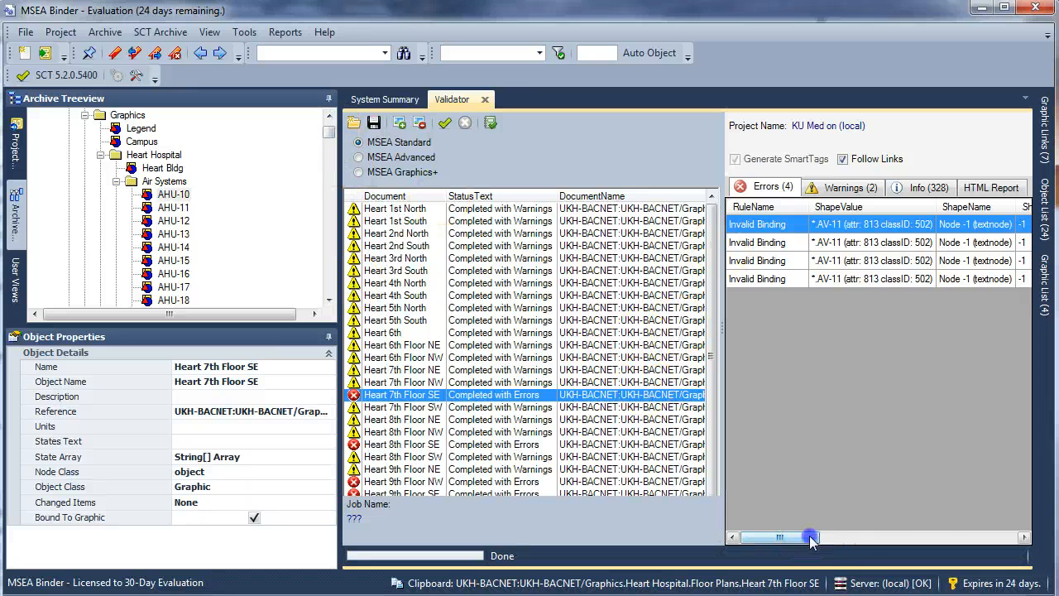
{"action": "left_click_drag", "start_coordinate": [810, 538], "coordinate": [503, 377]}
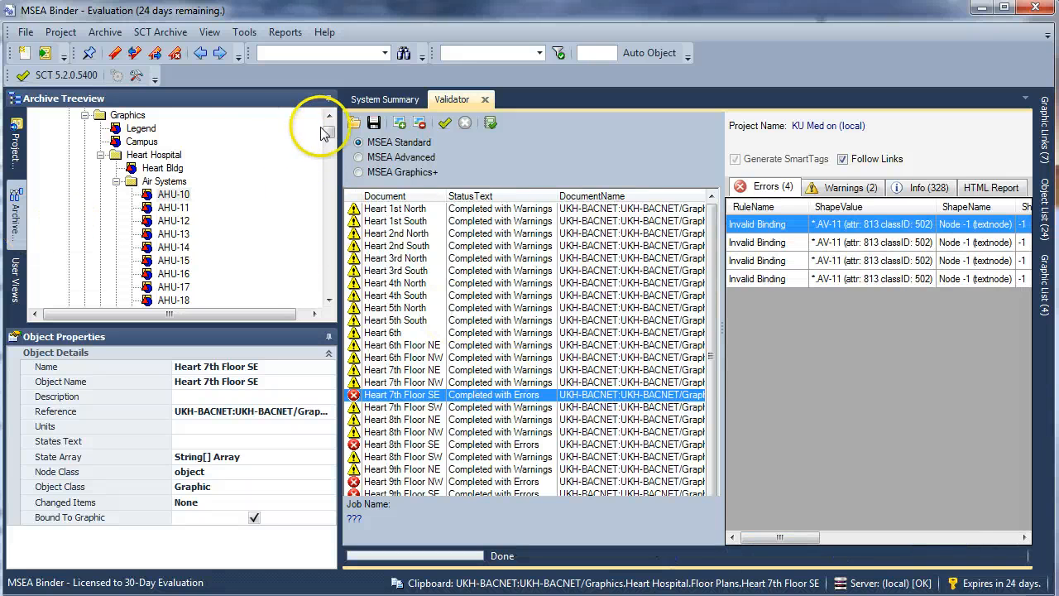
Locate and expand controller VM351045 (11-BC) in the archive tree and view its system point summary.
{"action": "left_click_drag", "start_coordinate": [328, 130], "coordinate": [337, 151]}
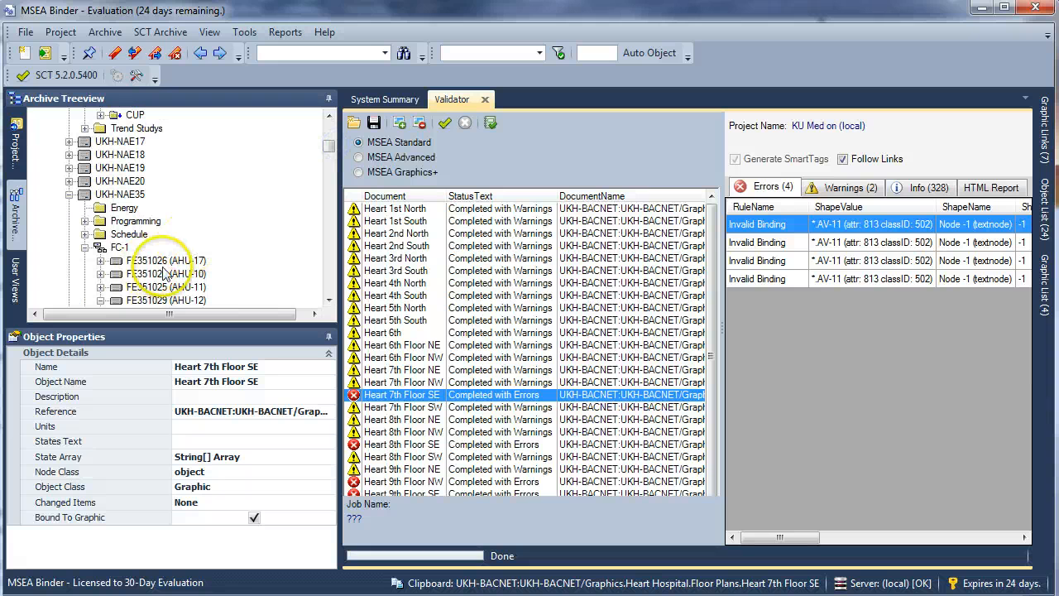
{"action": "left_click", "coordinate": [330, 260]}
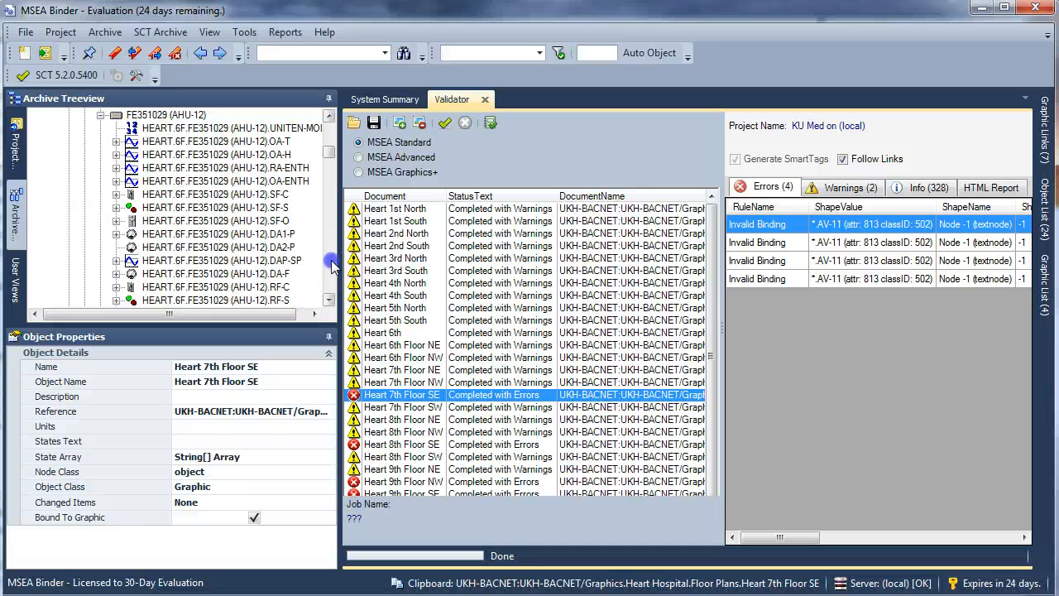
{"action": "left_click", "coordinate": [331, 261]}
{"action": "left_click", "coordinate": [331, 261]}
{"action": "left_click", "coordinate": [159, 196]}
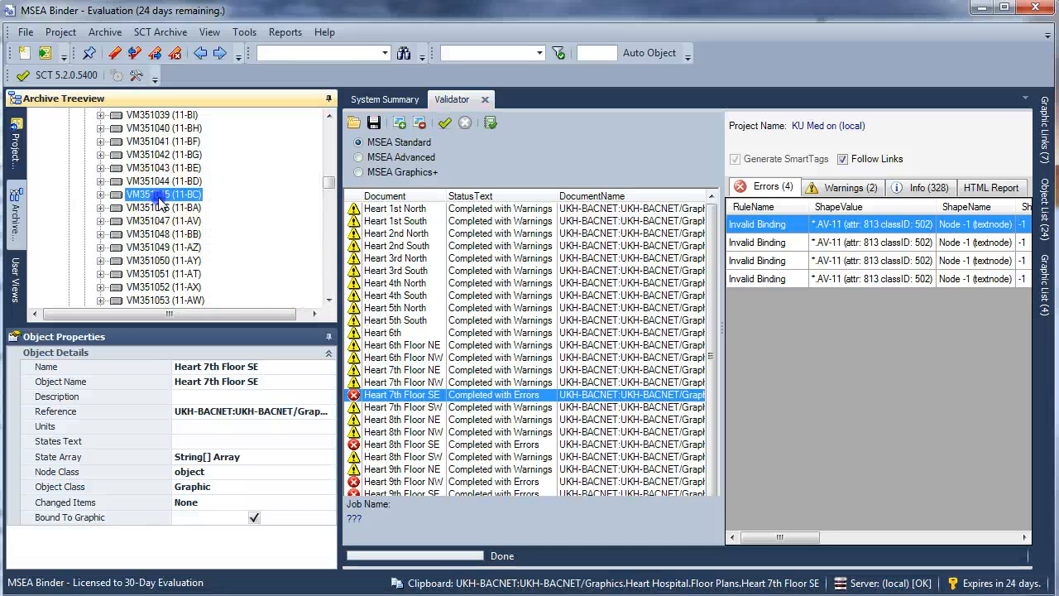
{"action": "left_click", "coordinate": [100, 194]}
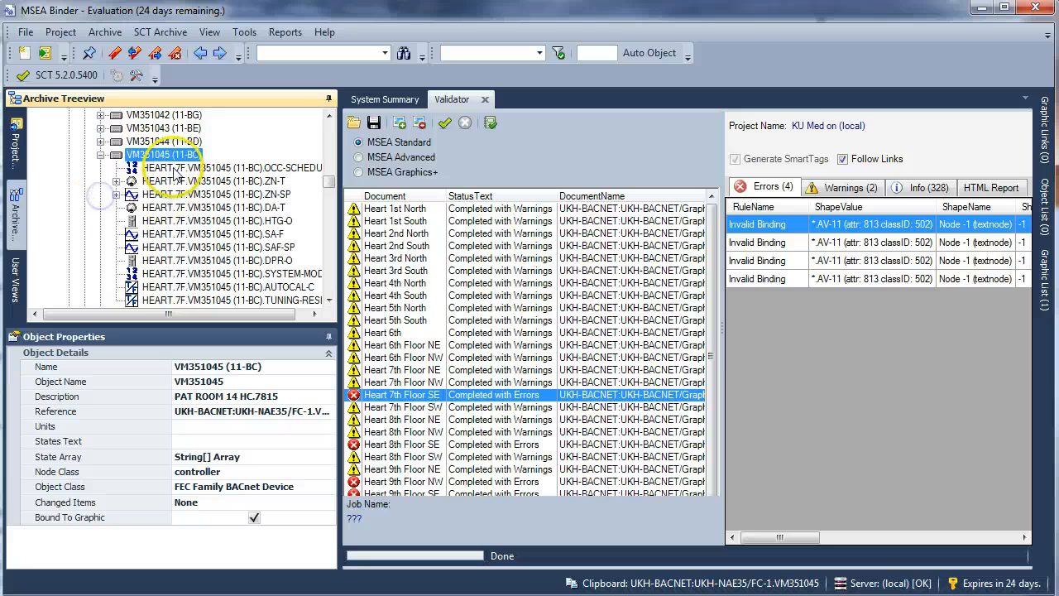
{"action": "left_click", "coordinate": [380, 100]}
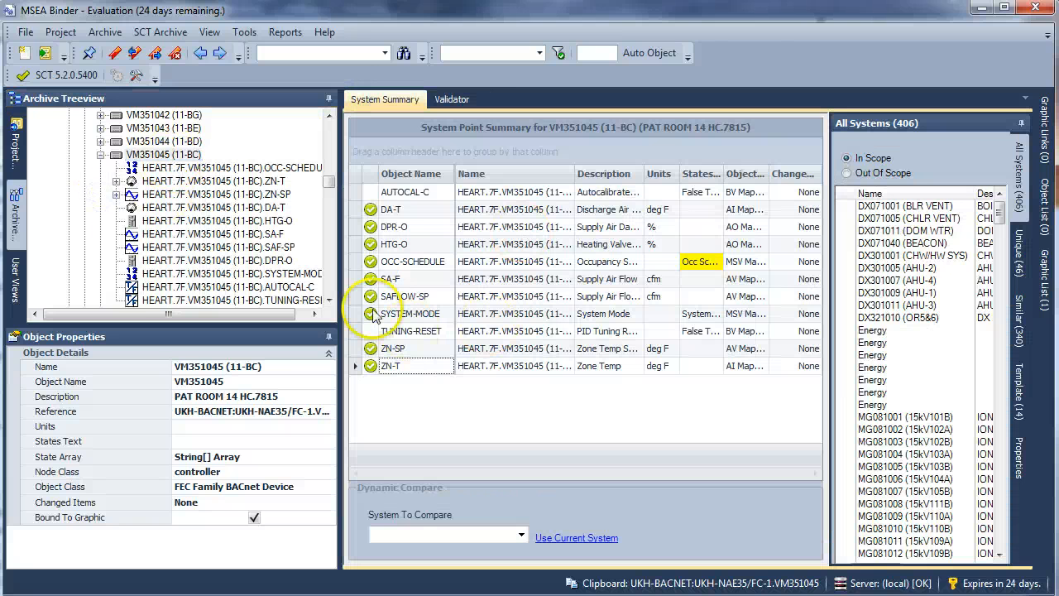
Review the system point summaries of controllers VM351044 (11-BD), VM351043 (11-BE) and VM351042 (11-BG).
{"action": "left_click", "coordinate": [149, 142]}
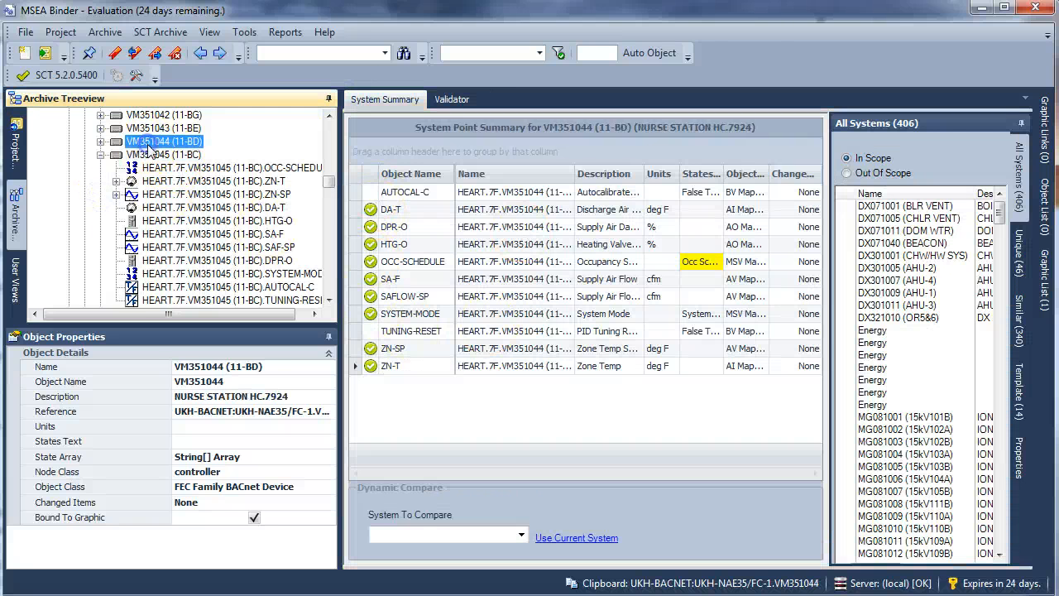
{"action": "left_click", "coordinate": [161, 128]}
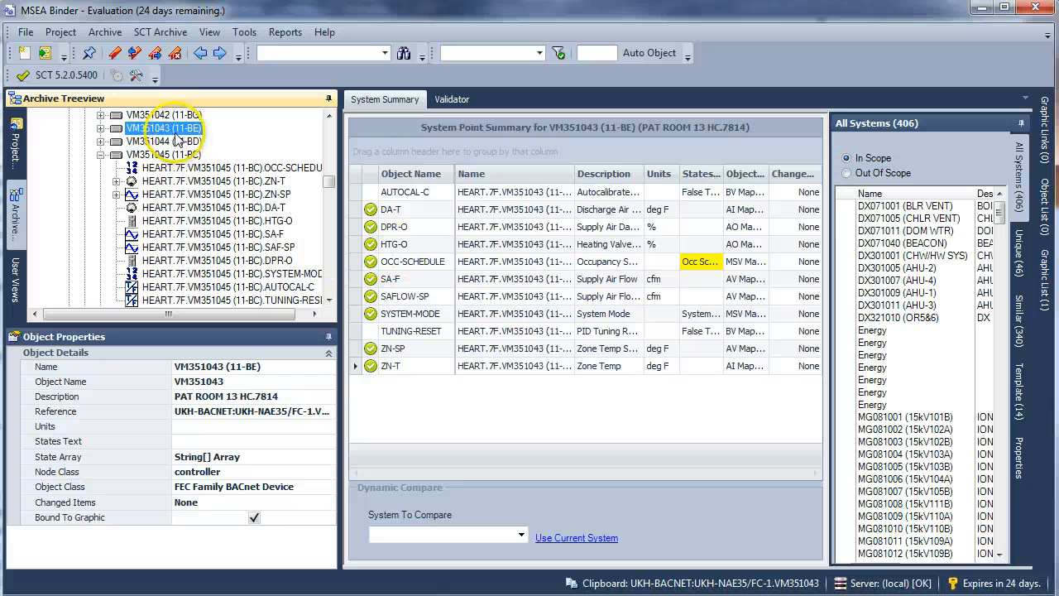
{"action": "left_click", "coordinate": [164, 115]}
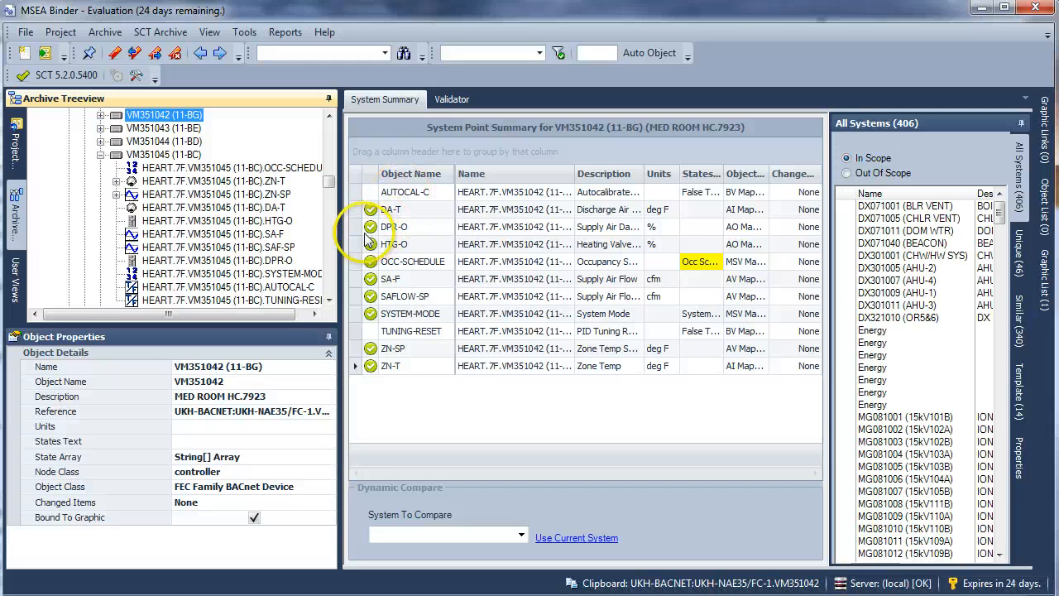
Inspect the DA-T, DPR-O and ZN-T points of VM351042 (11-BG) and view the list of graphics that use ZN-T.
{"action": "left_click", "coordinate": [380, 210]}
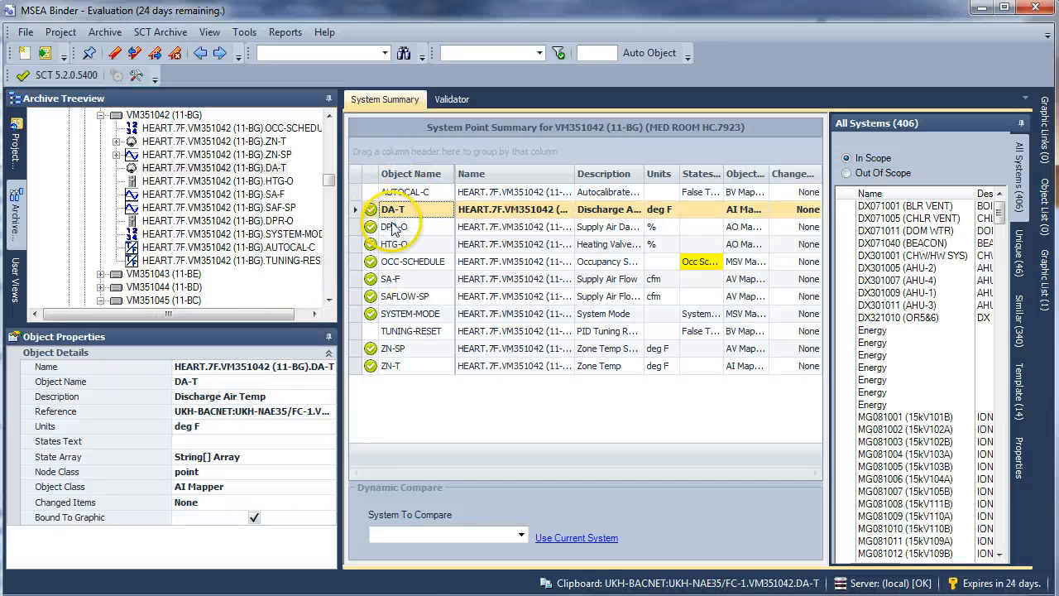
{"action": "left_click", "coordinate": [398, 228]}
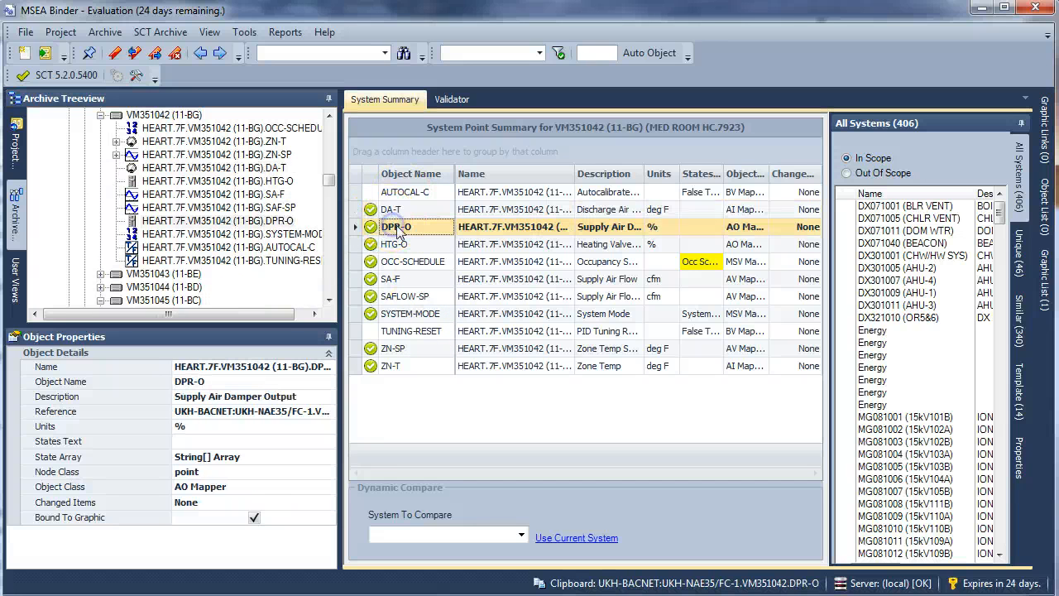
{"action": "left_click", "coordinate": [397, 365]}
{"action": "mouse_move", "coordinate": [1047, 294]}
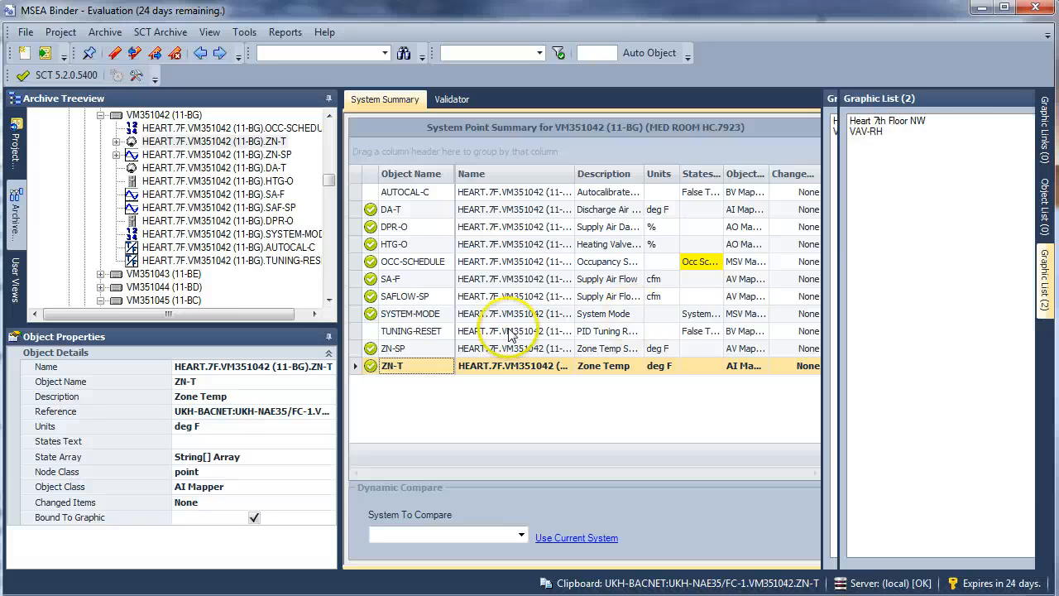
{"action": "left_click", "coordinate": [394, 365]}
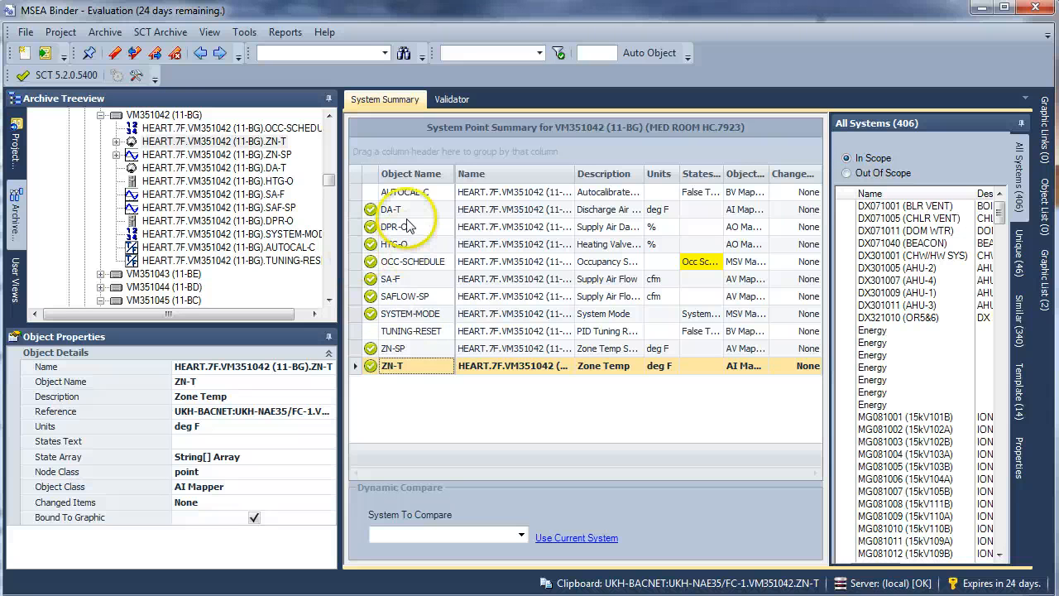
{"action": "left_click", "coordinate": [451, 99]}
{"action": "left_click", "coordinate": [383, 100]}
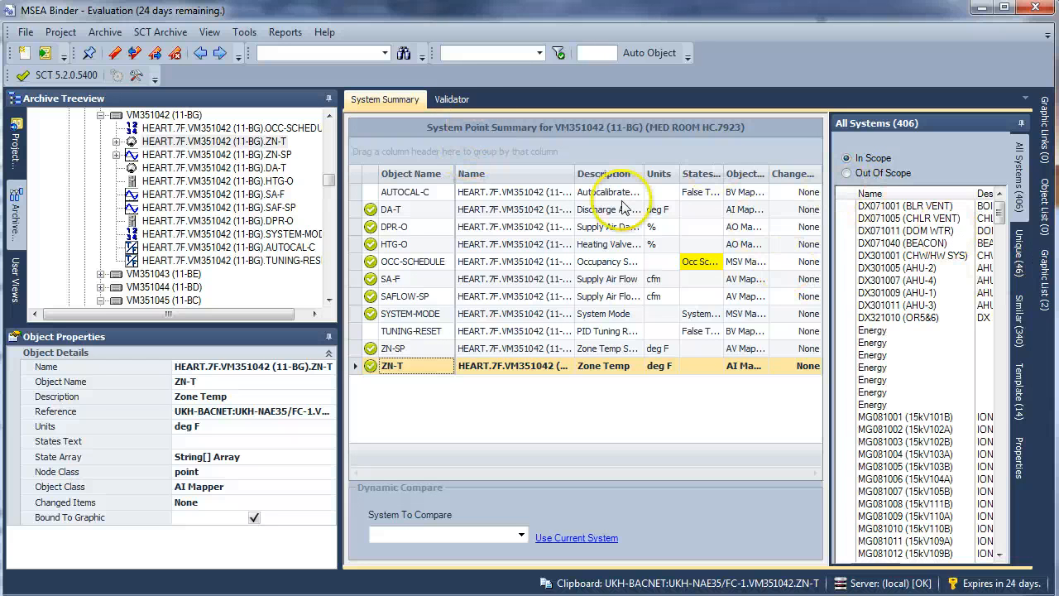
Save the validation job in the Documents library as Validation_Job_KU Med 02-25-14_2-41.xml.
{"action": "left_click", "coordinate": [452, 101]}
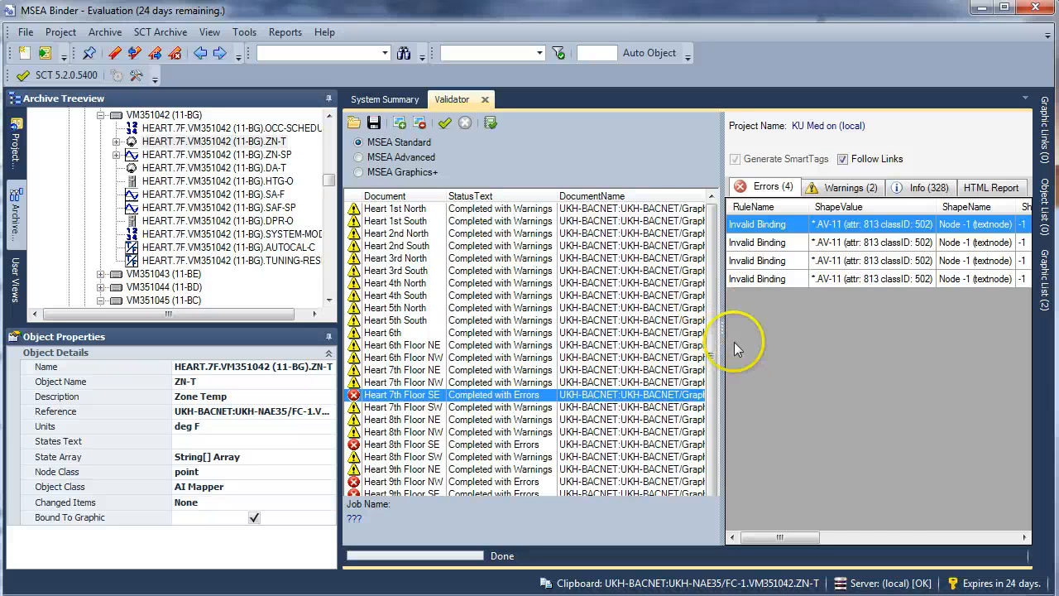
{"action": "left_click", "coordinate": [374, 123]}
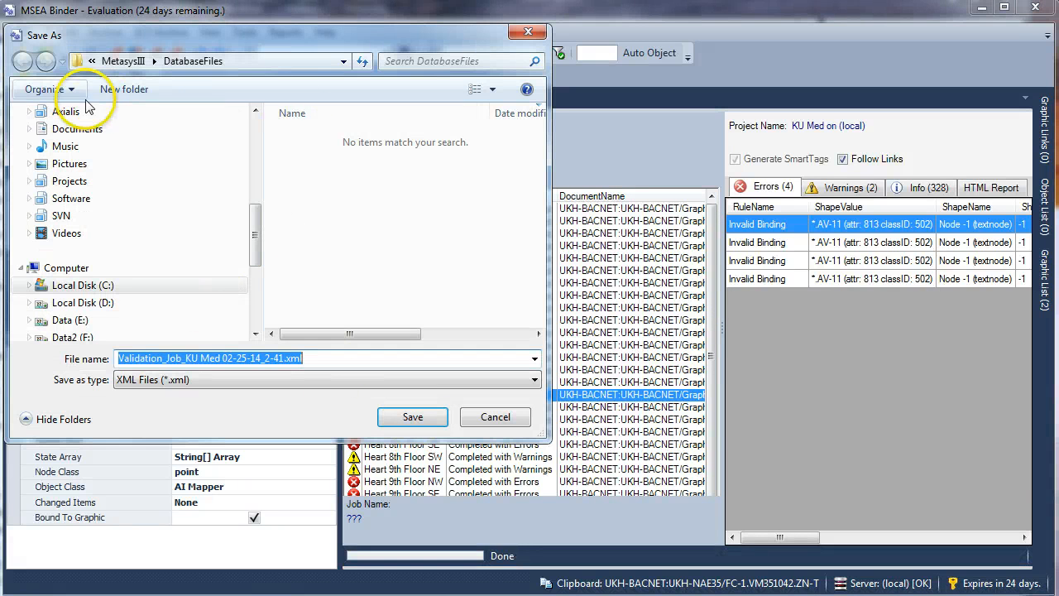
{"action": "left_click", "coordinate": [83, 130]}
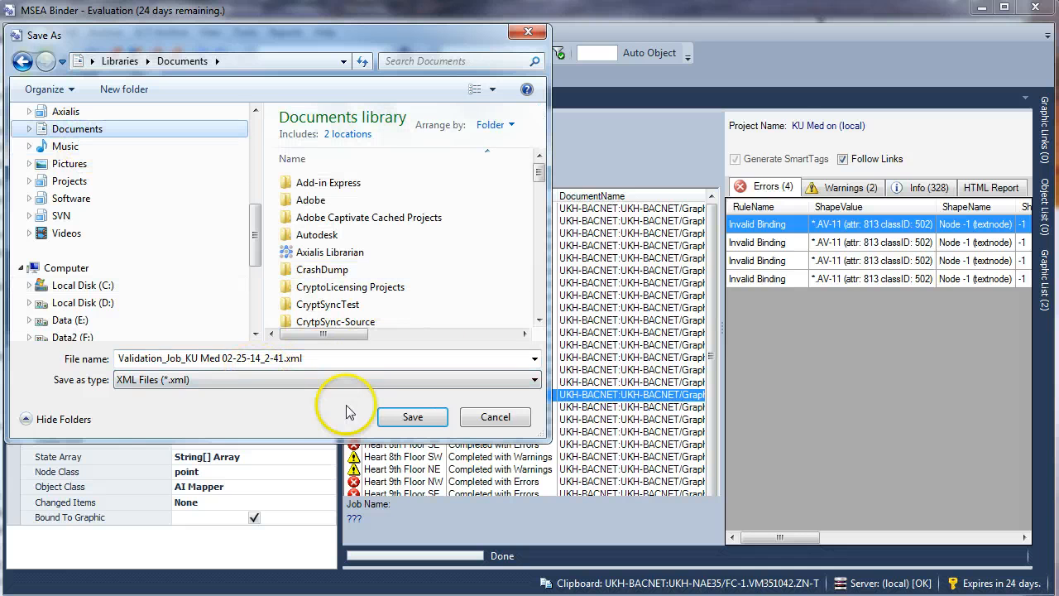
{"action": "left_click", "coordinate": [418, 419]}
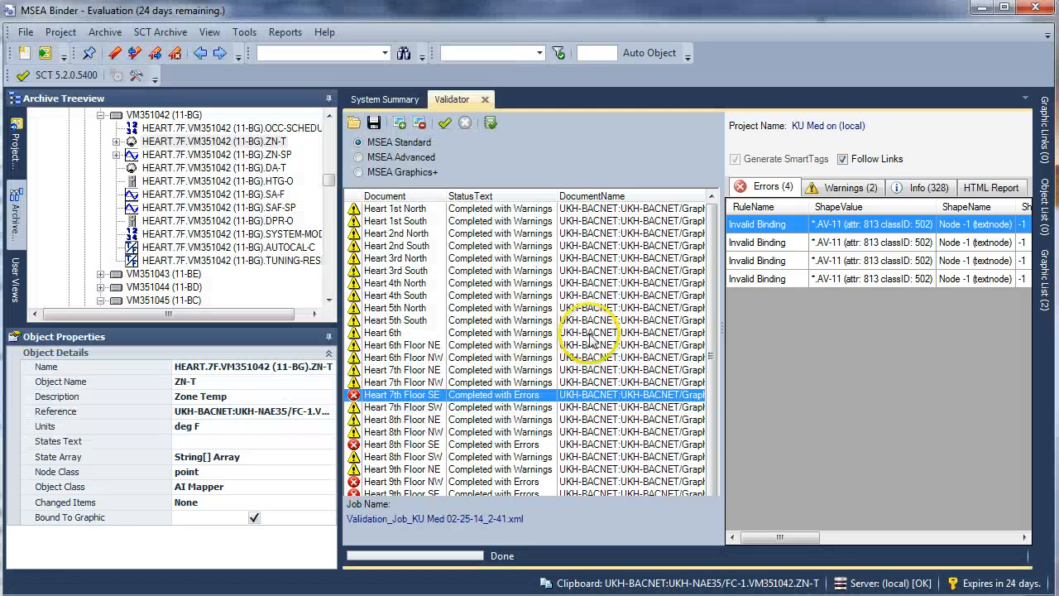